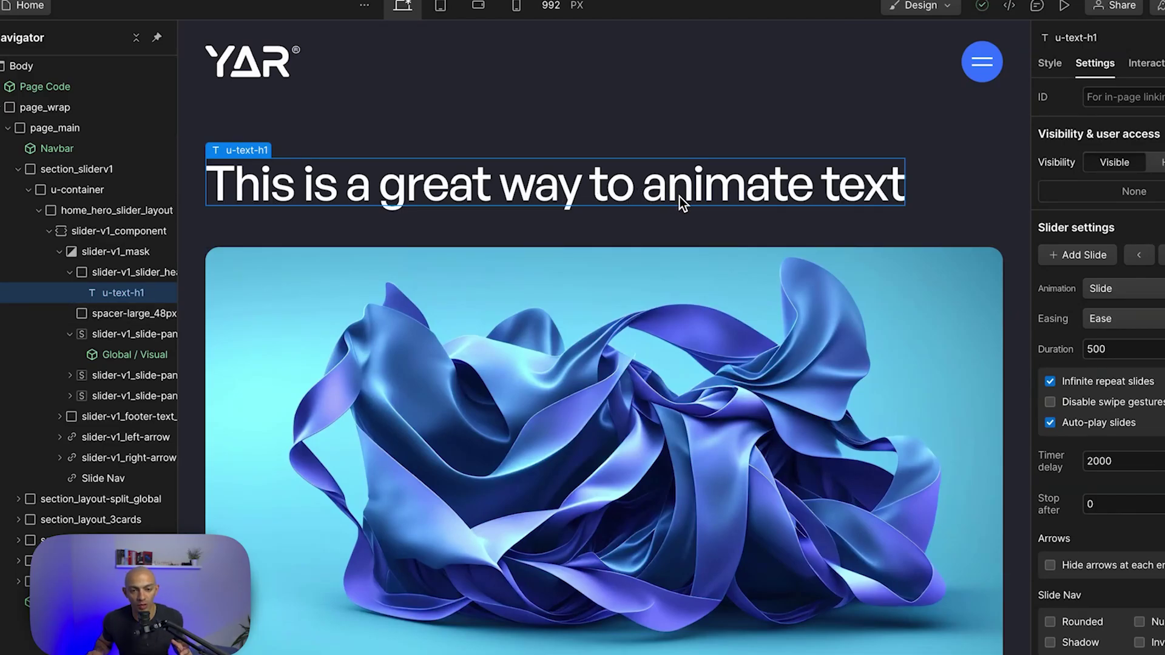
Select 'to animate text' in the heading, then select its parent slider-v1_slider_header
drag(596, 194, 904, 185)
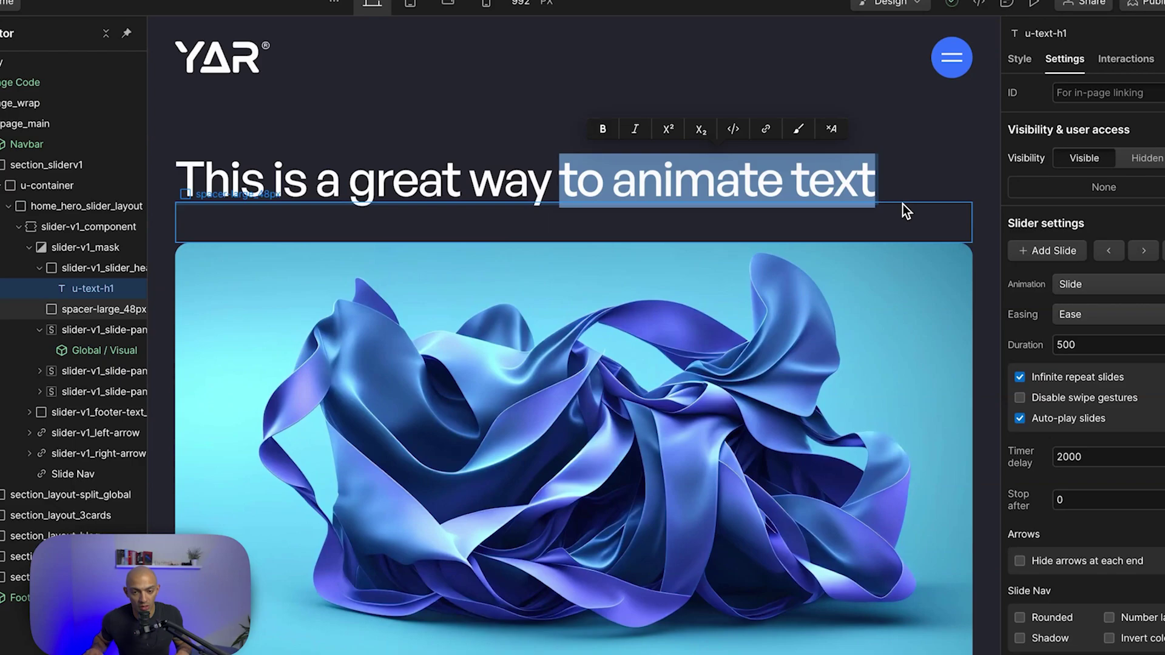
key(Escape)
click(901, 186)
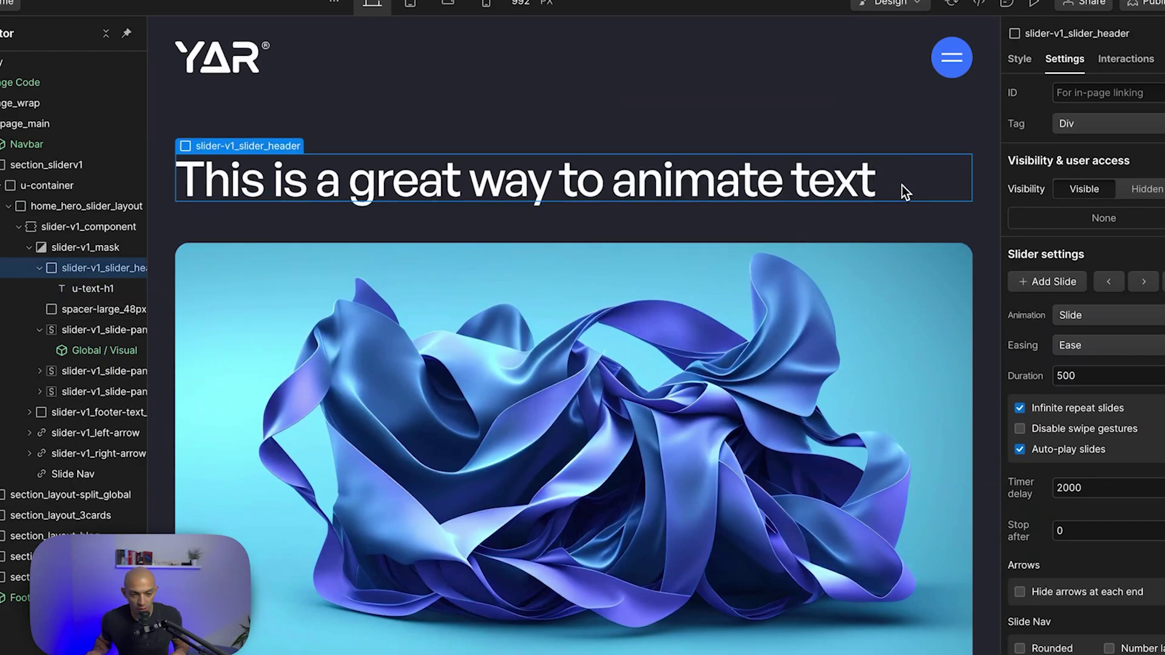
Search 'gsap text' in the browser and open the GSAP Text plugin documentation
key(alt+Tab)
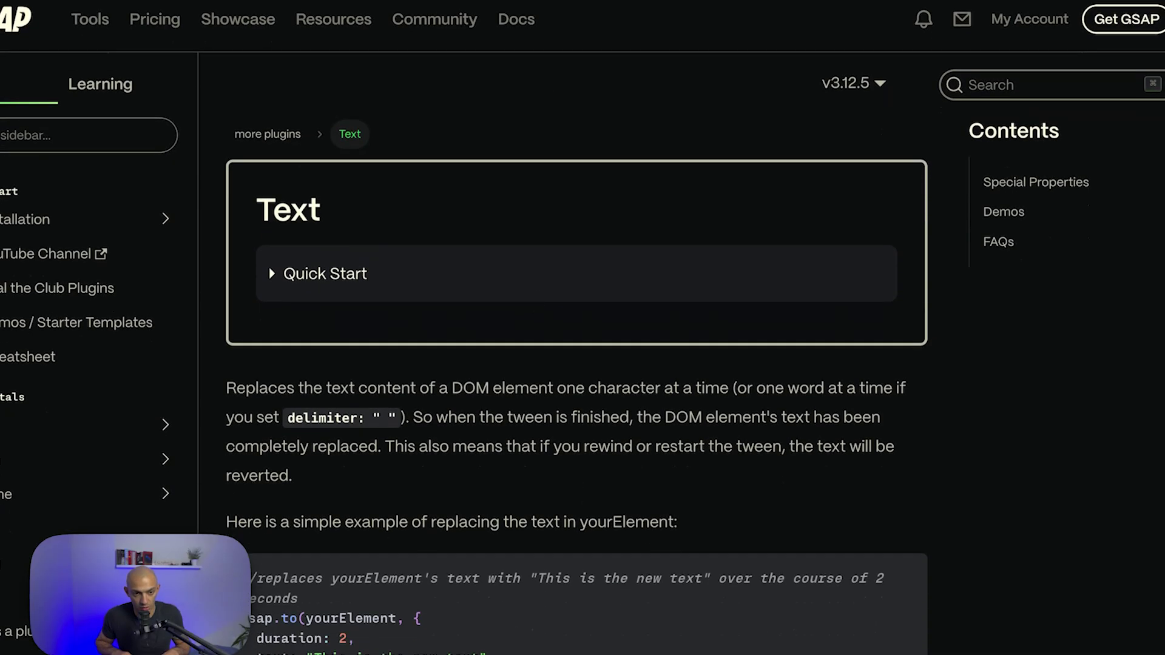
key(ctrl+t)
text(gsap text)
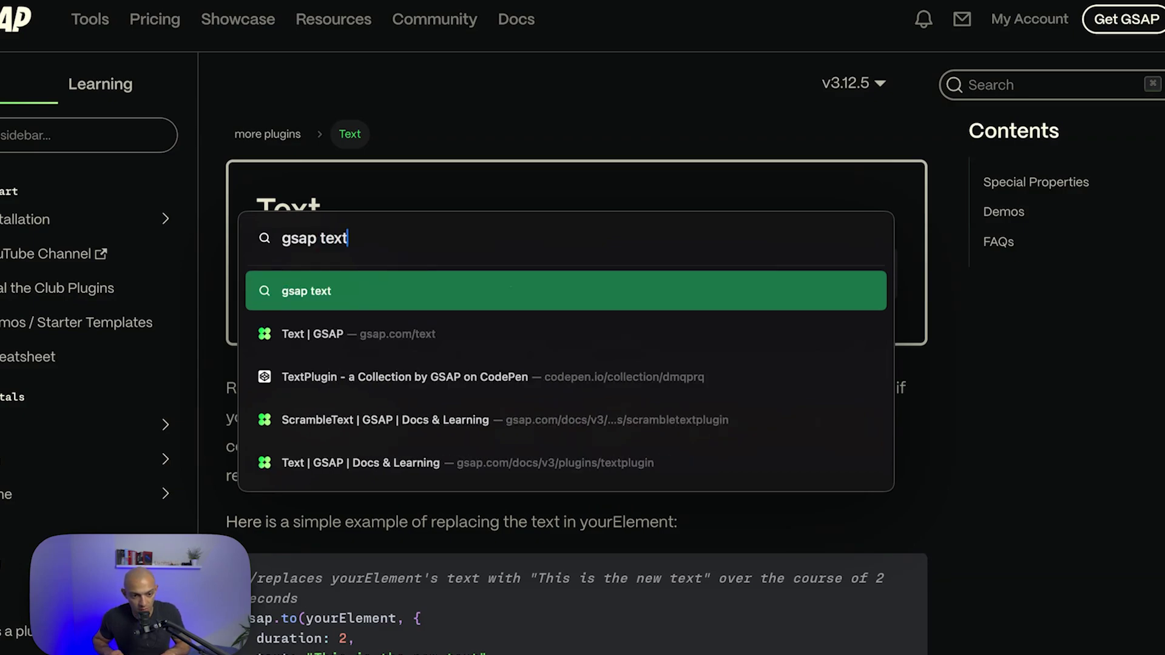
key(Down)
key(Return)
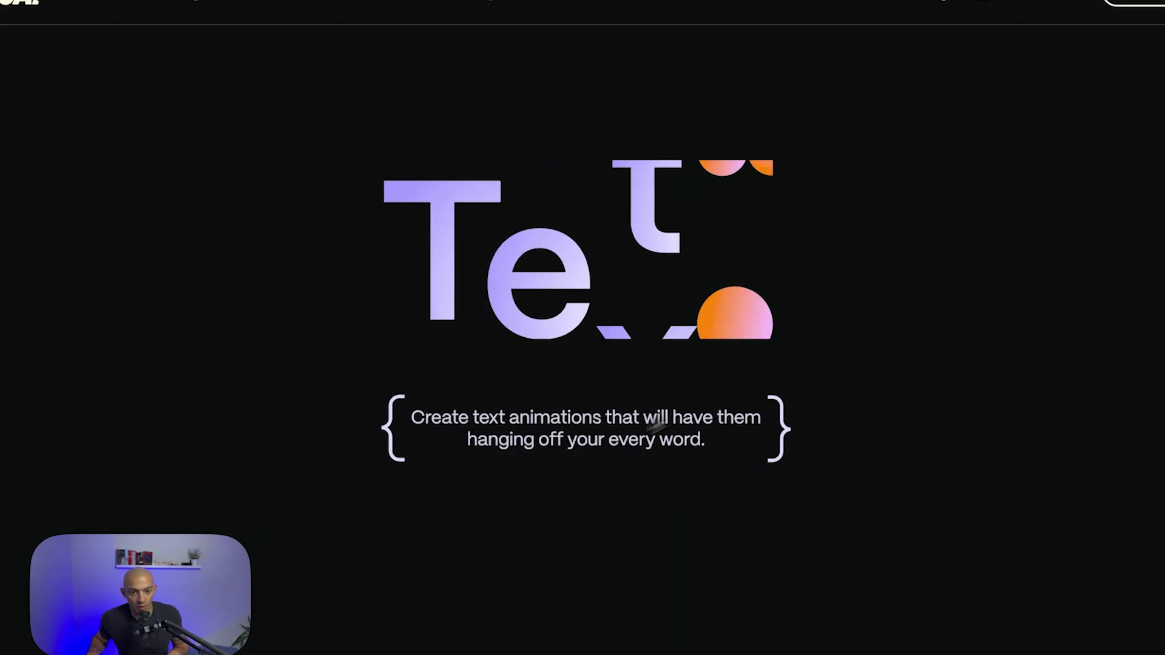
scroll(635, 363, down, 10)
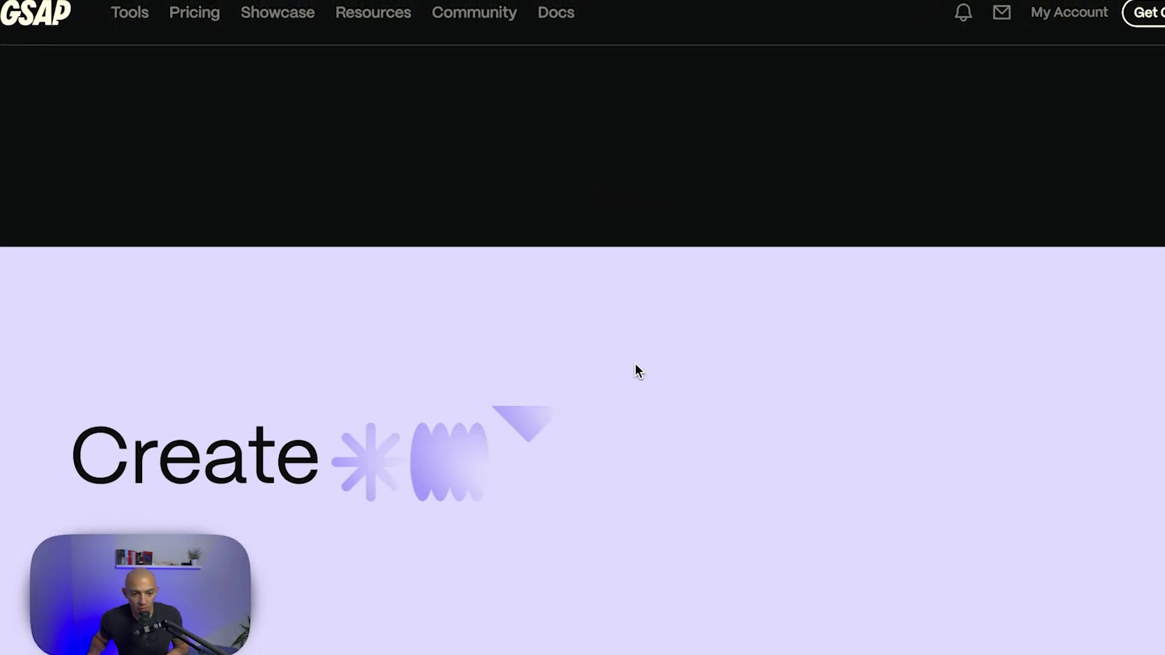
scroll(636, 363, down, 10)
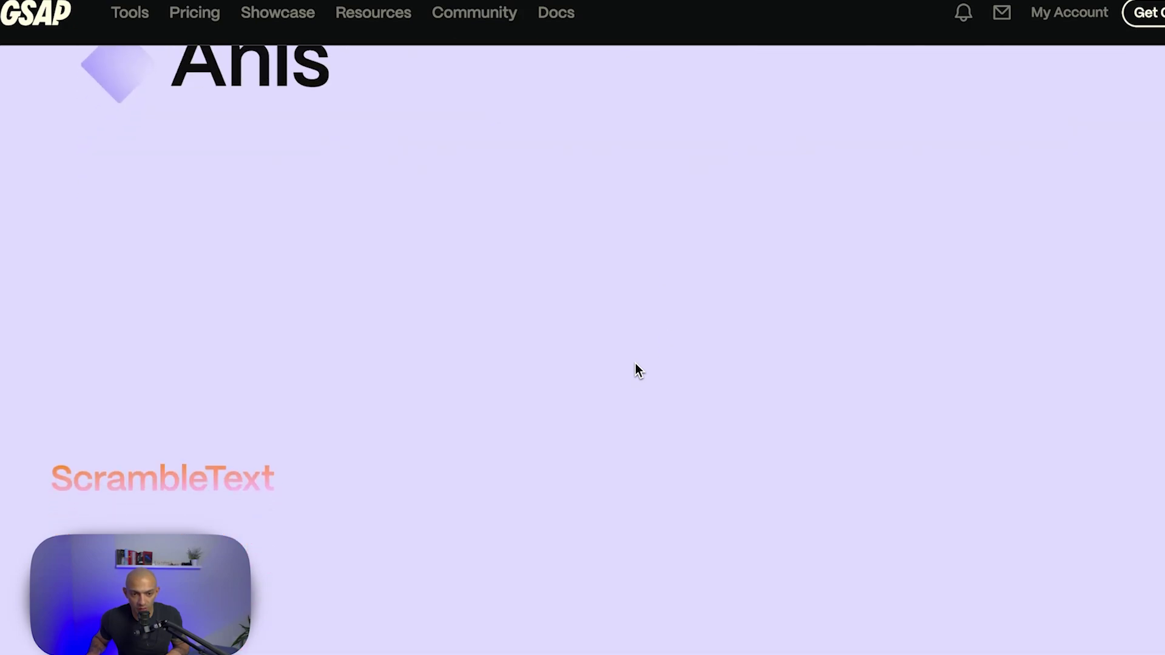
scroll(635, 370, down, 10)
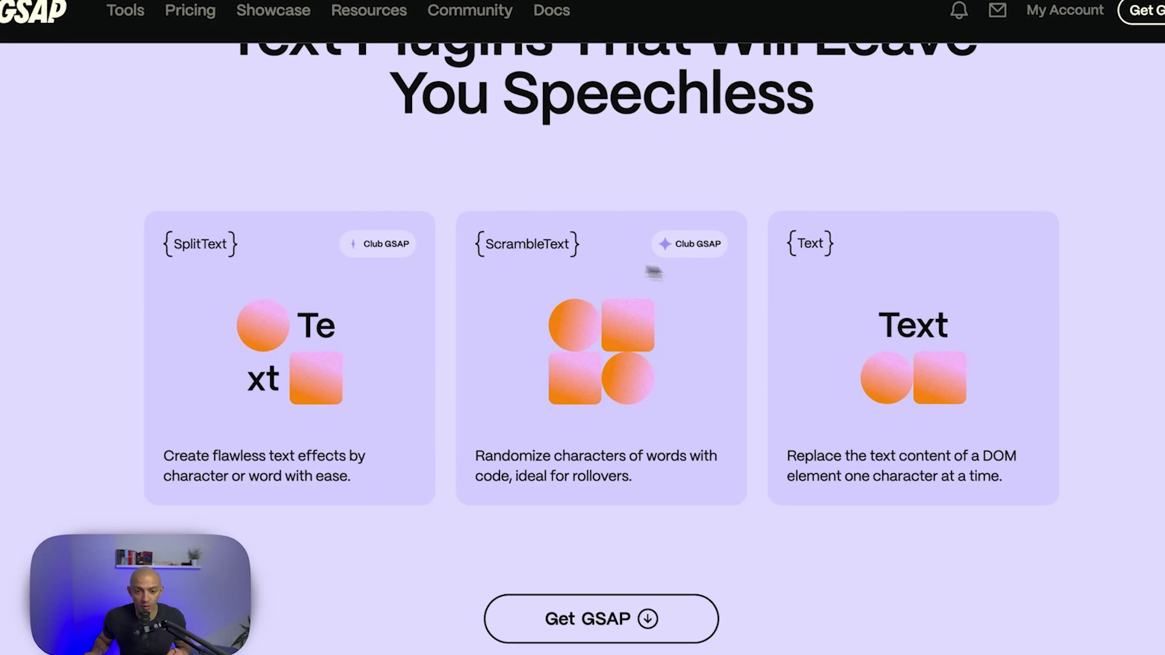
click(885, 307)
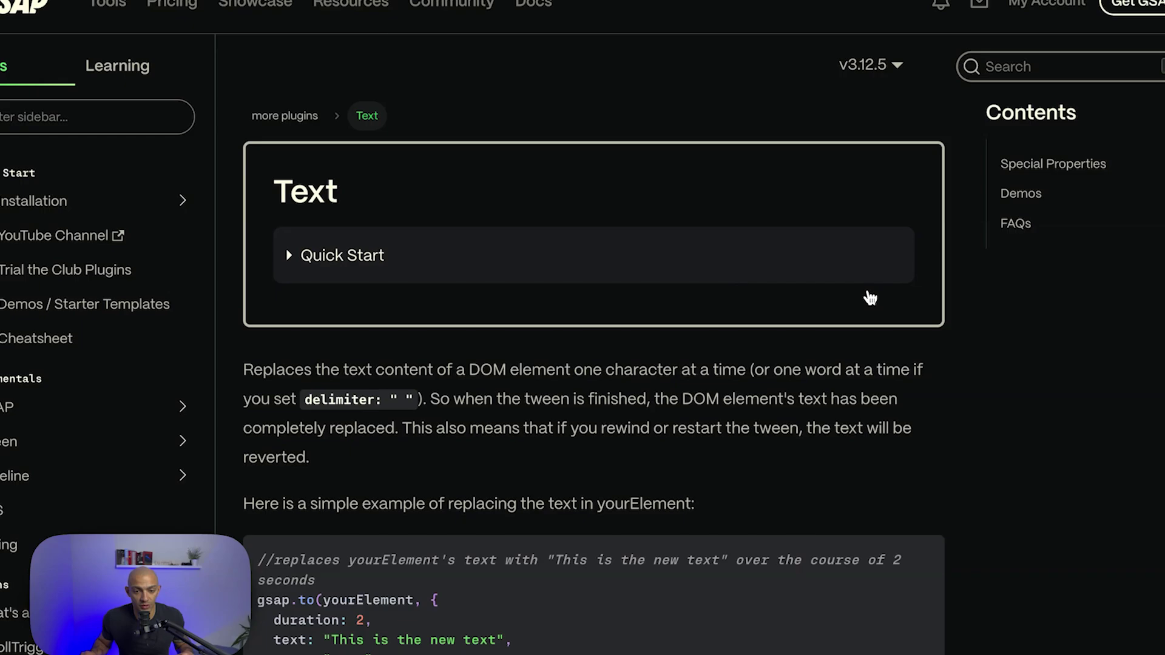
In the installation guide's CDN tab, tick the Text plugin and copy the script tags
click(349, 252)
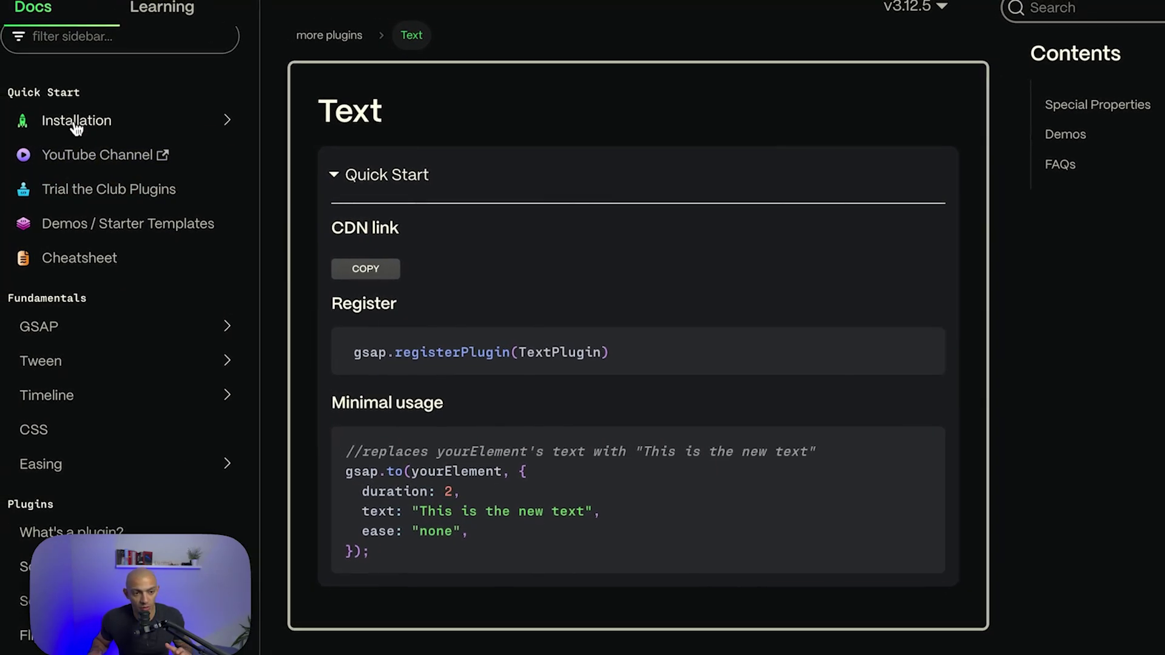
click(33, 201)
scroll(557, 372, down, 7)
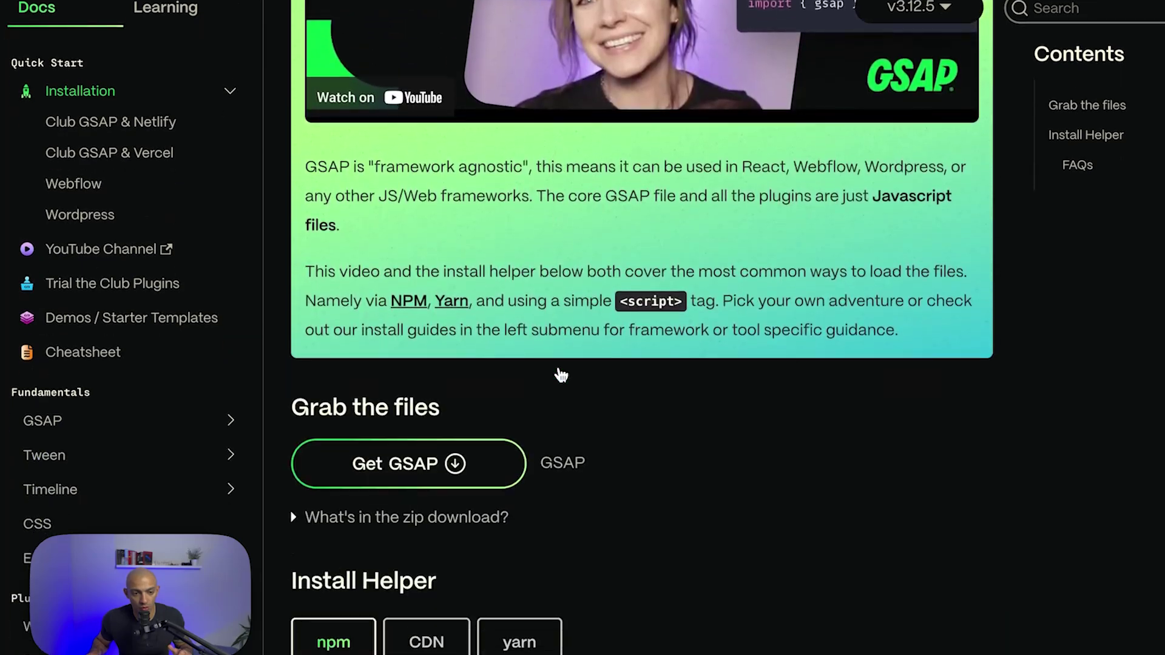
scroll(557, 372, down, 6)
click(455, 229)
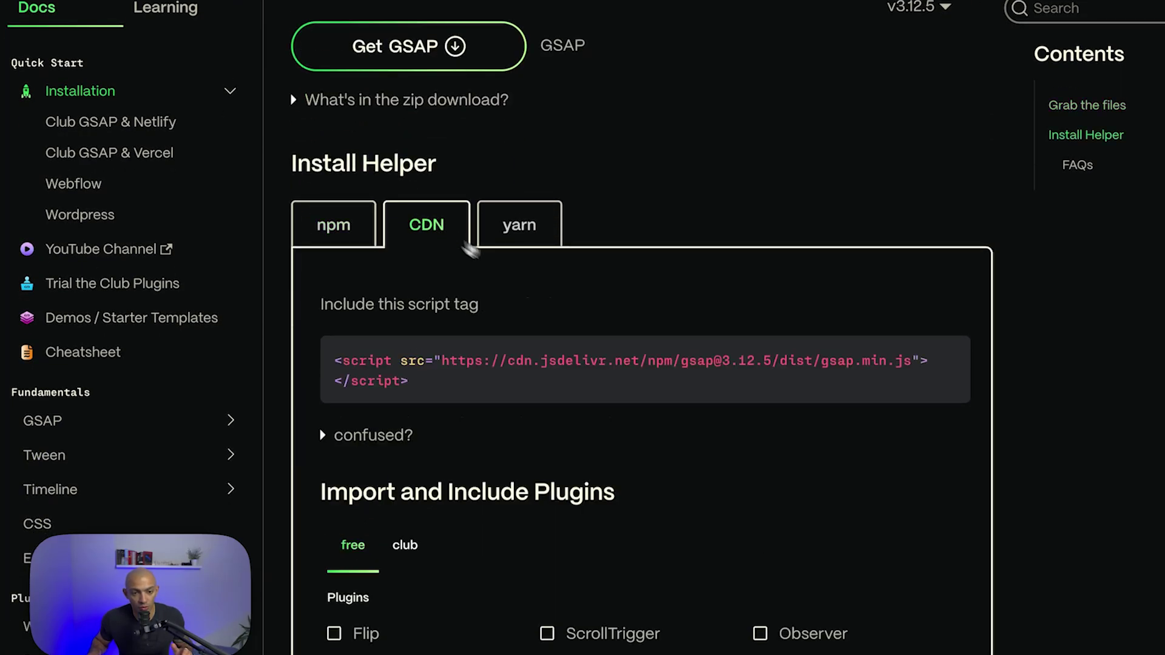
scroll(631, 389, down, 3)
scroll(635, 398, down, 4)
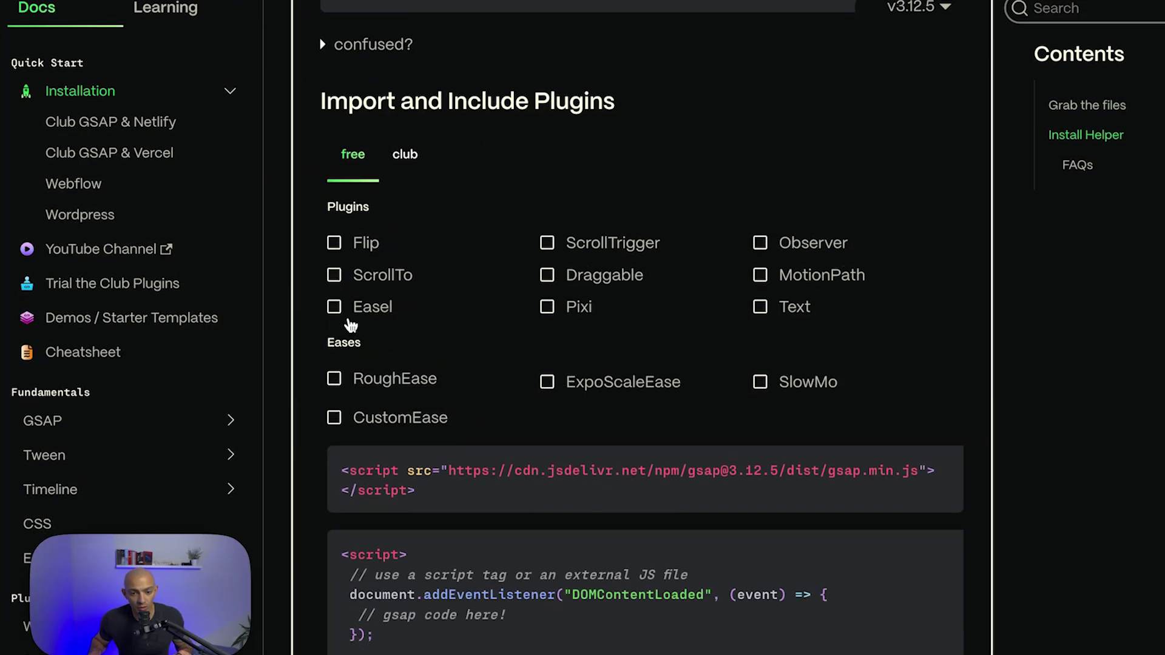
click(760, 307)
scroll(798, 449, down, 2)
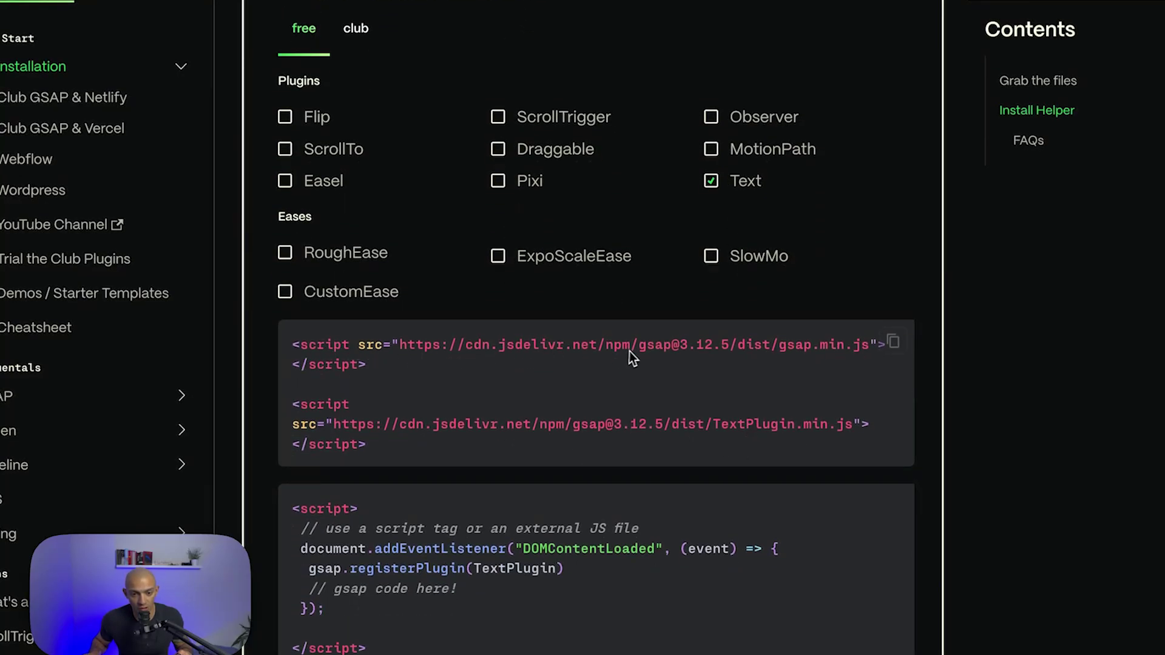
click(889, 356)
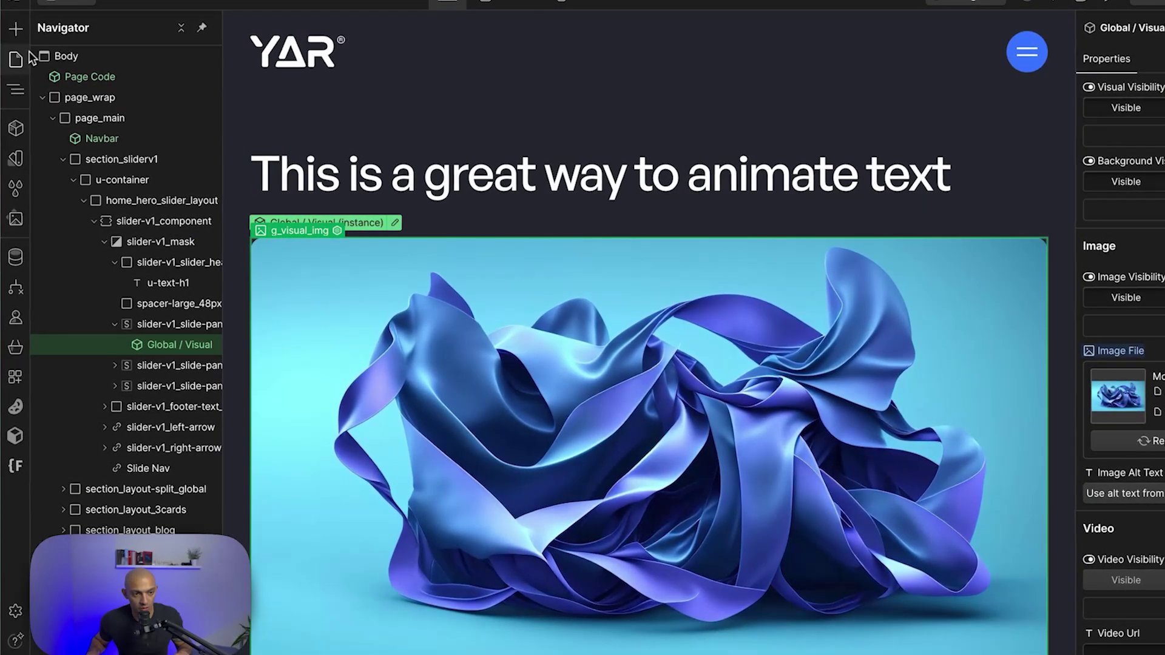
Paste the GSAP and TextPlugin CDN tags into Home's Before </body> code and save
key(p)
click(216, 123)
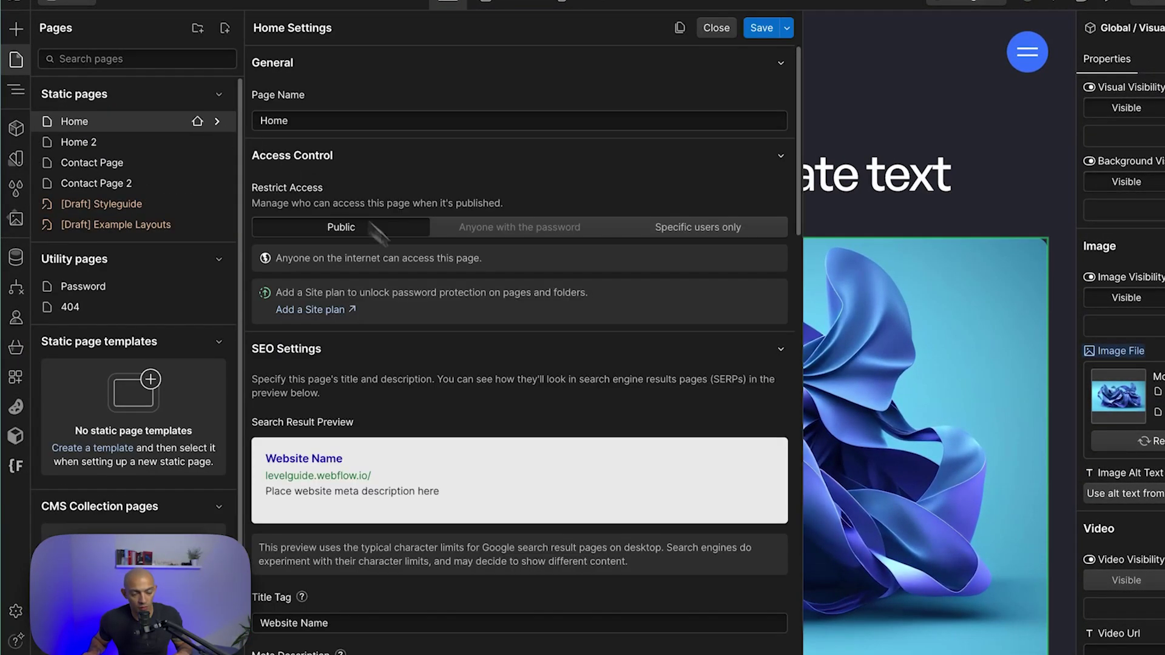
scroll(539, 399, down, 15)
click(480, 426)
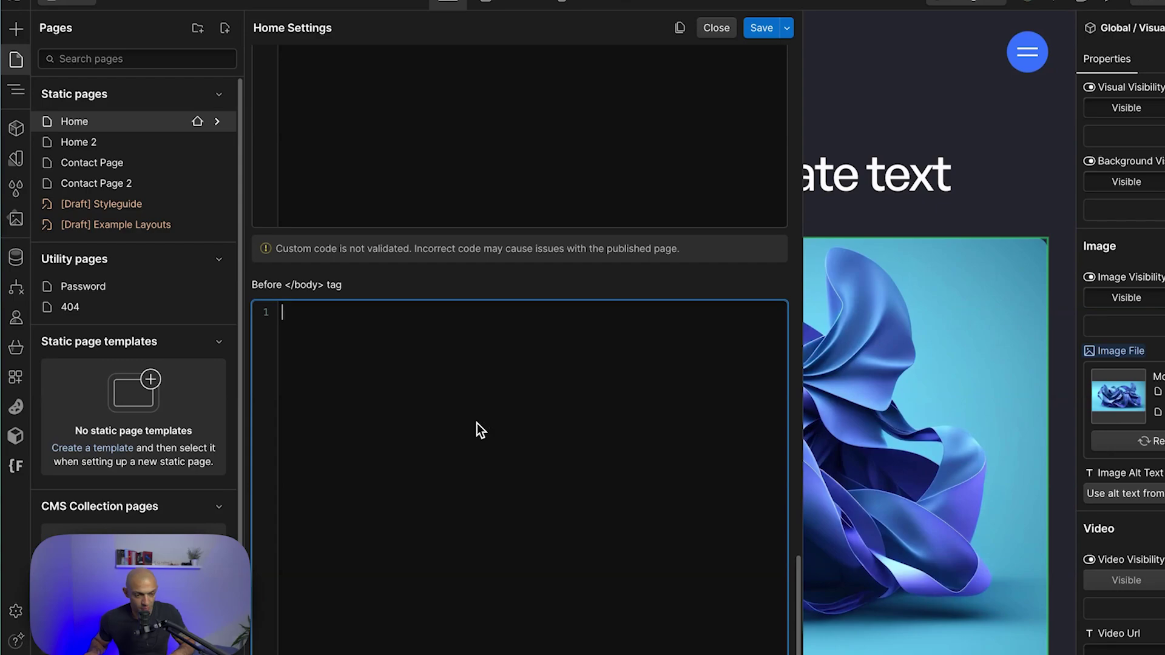
key(ctrl+v)
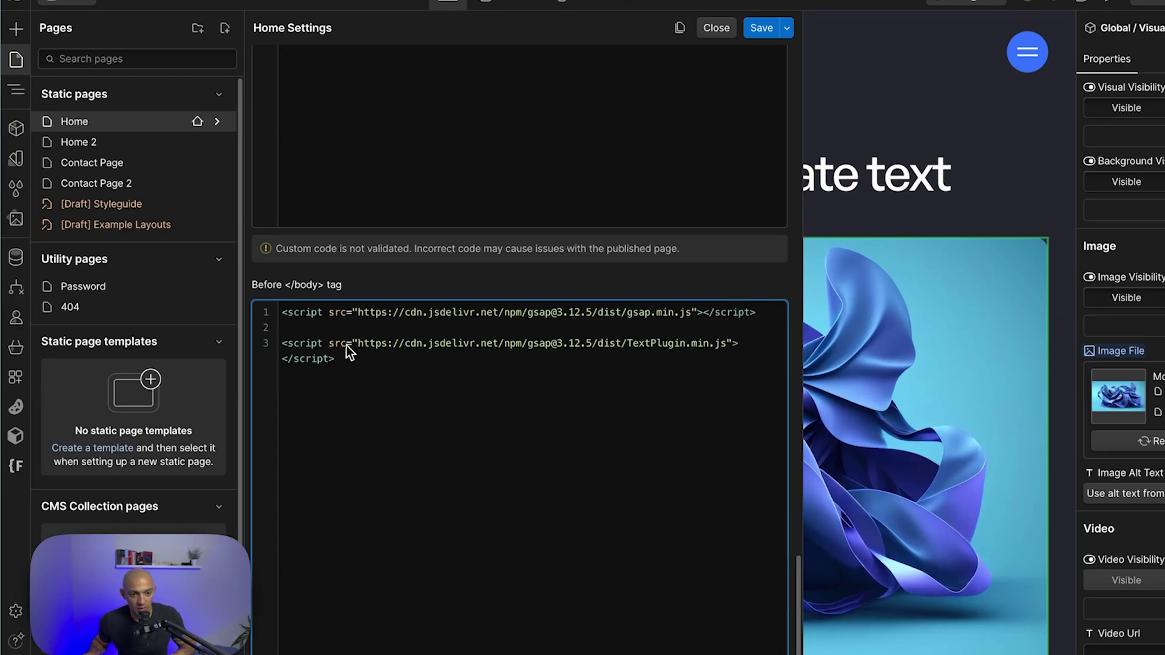
key(Return)
key(Return)
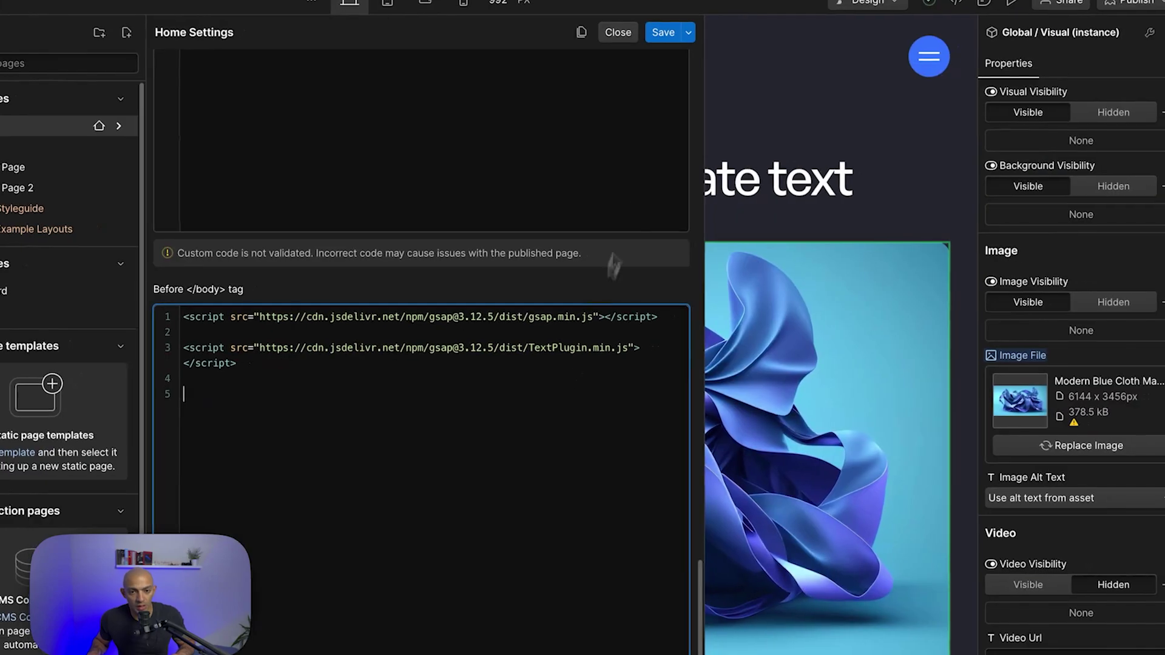
click(762, 29)
Wrap the heading words 'to animate text' in a Text Span
click(766, 182)
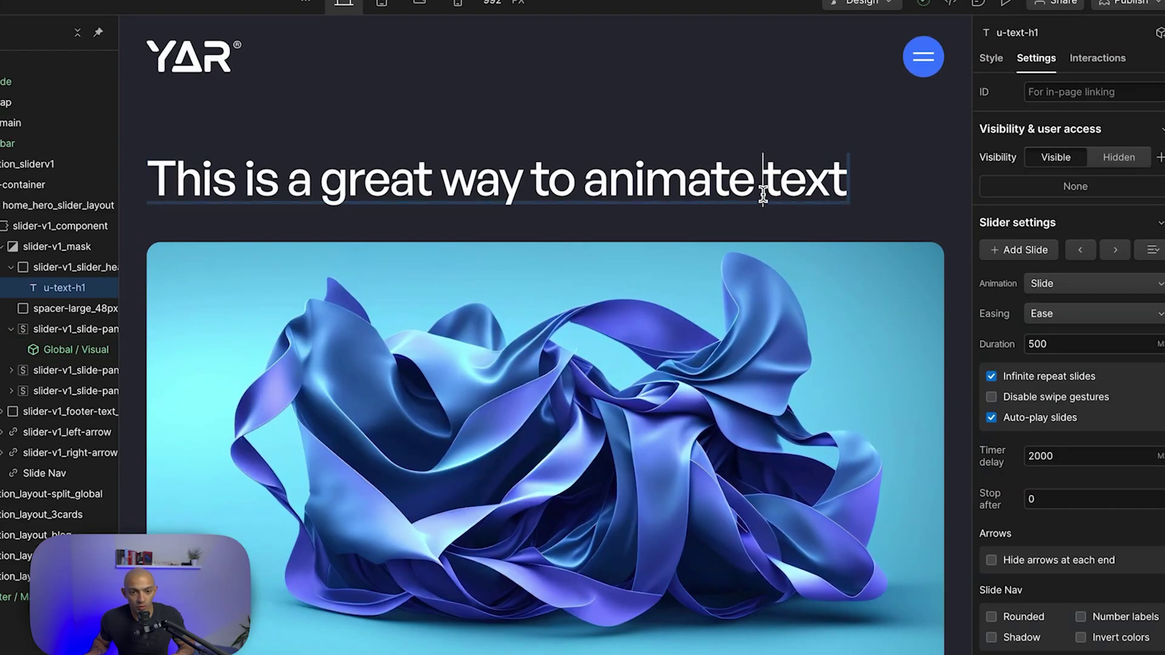
drag(534, 182, 858, 177)
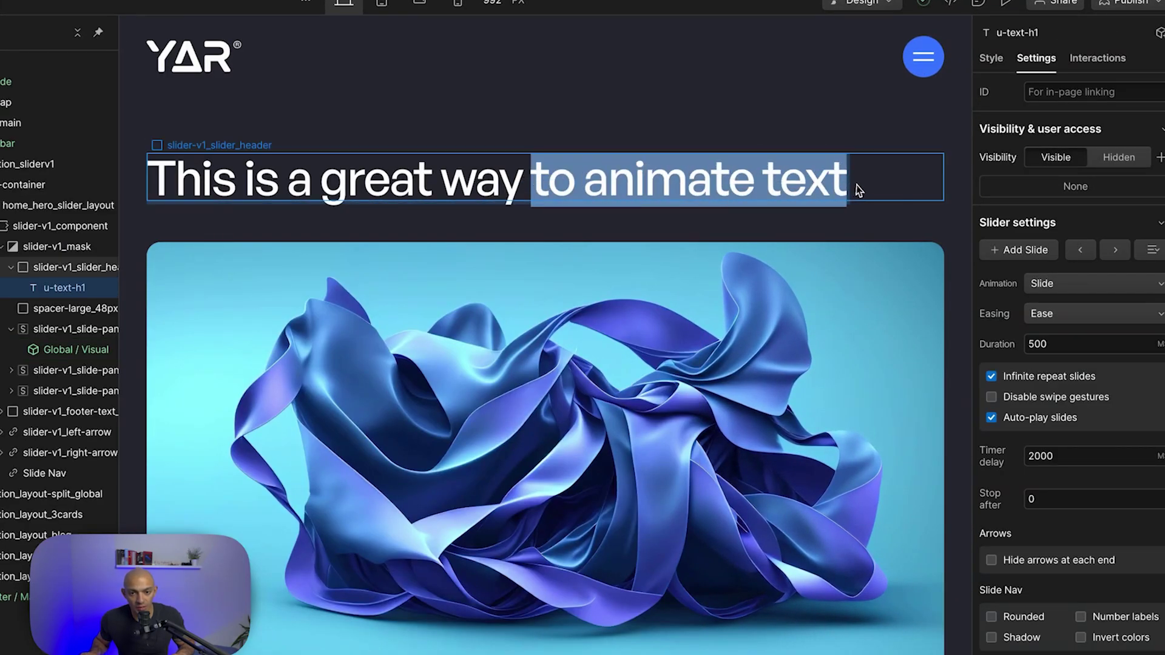
click(992, 57)
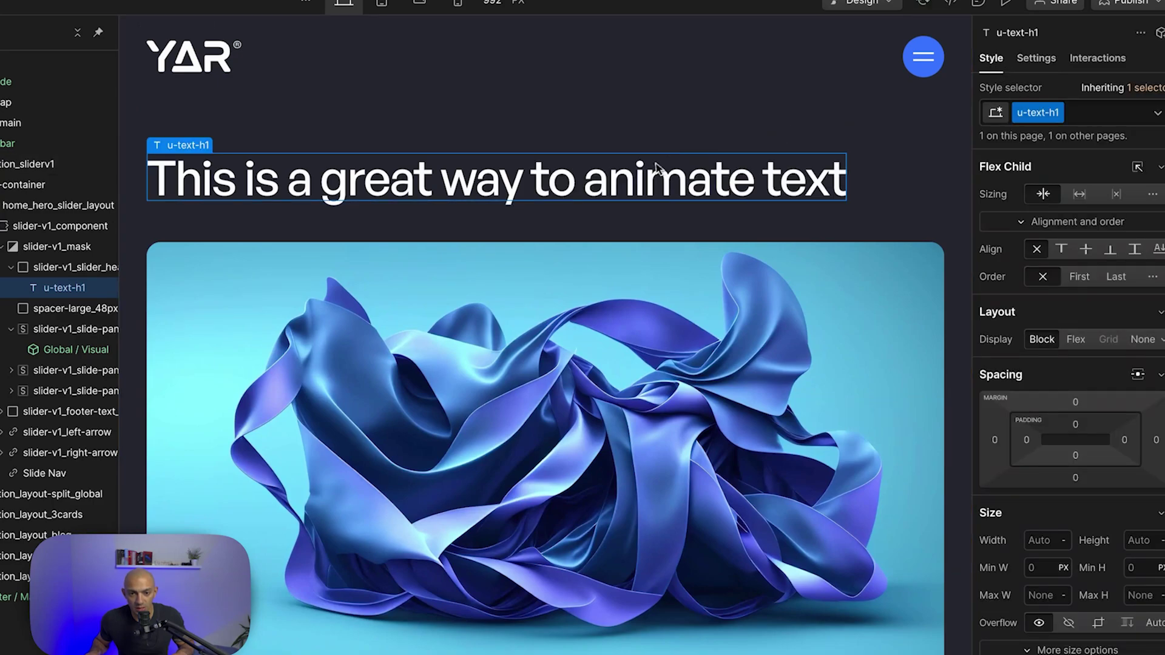
drag(533, 182, 864, 192)
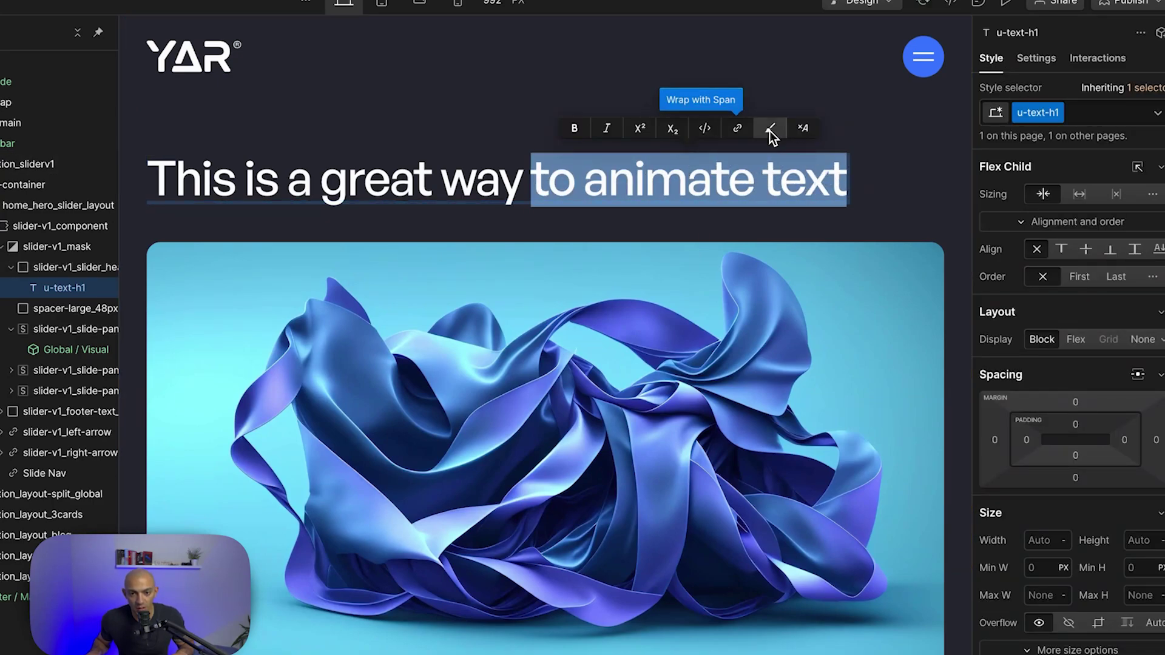
click(769, 129)
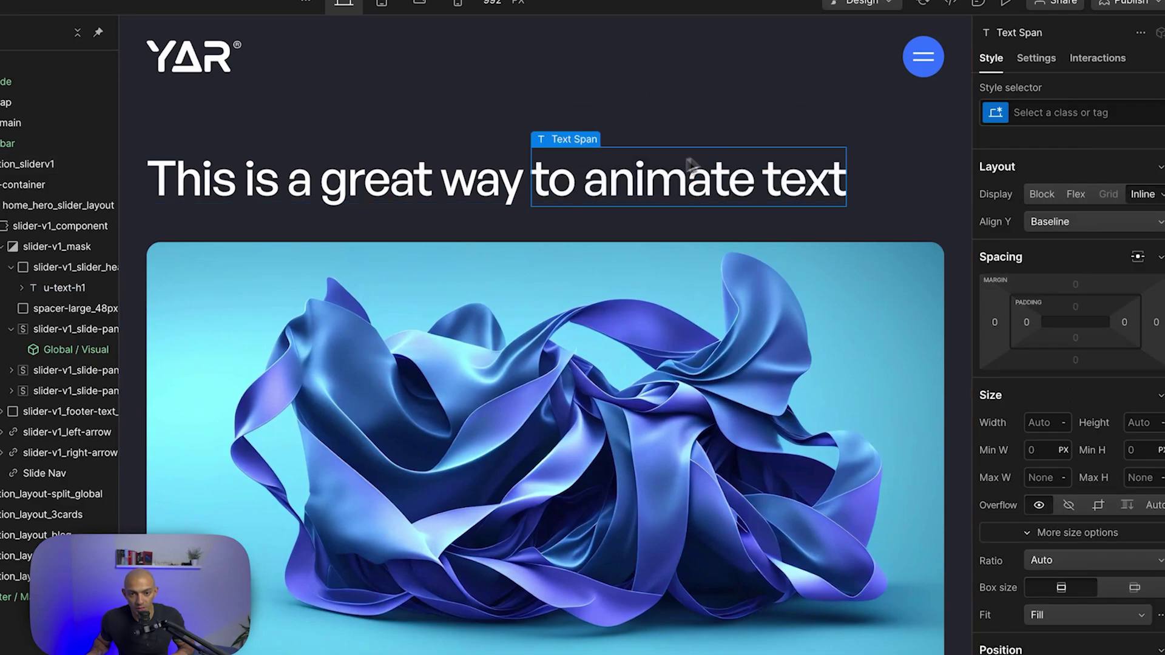
Create and apply the class animate-span to the new span
click(1050, 115)
text(anima)
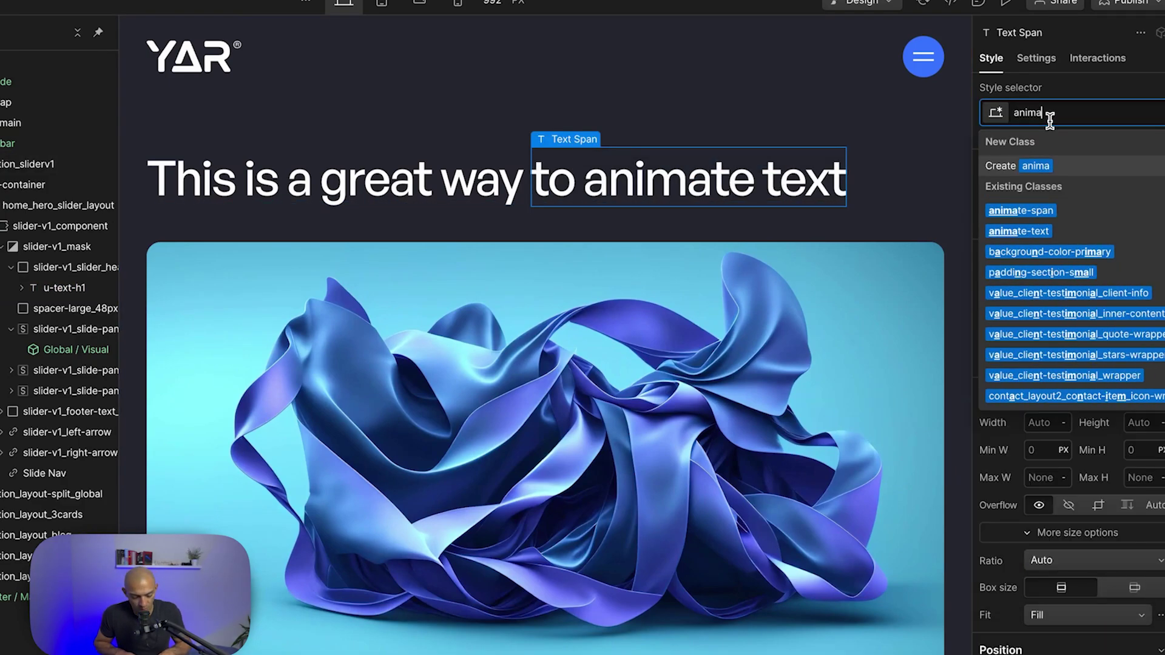
text(te-span)
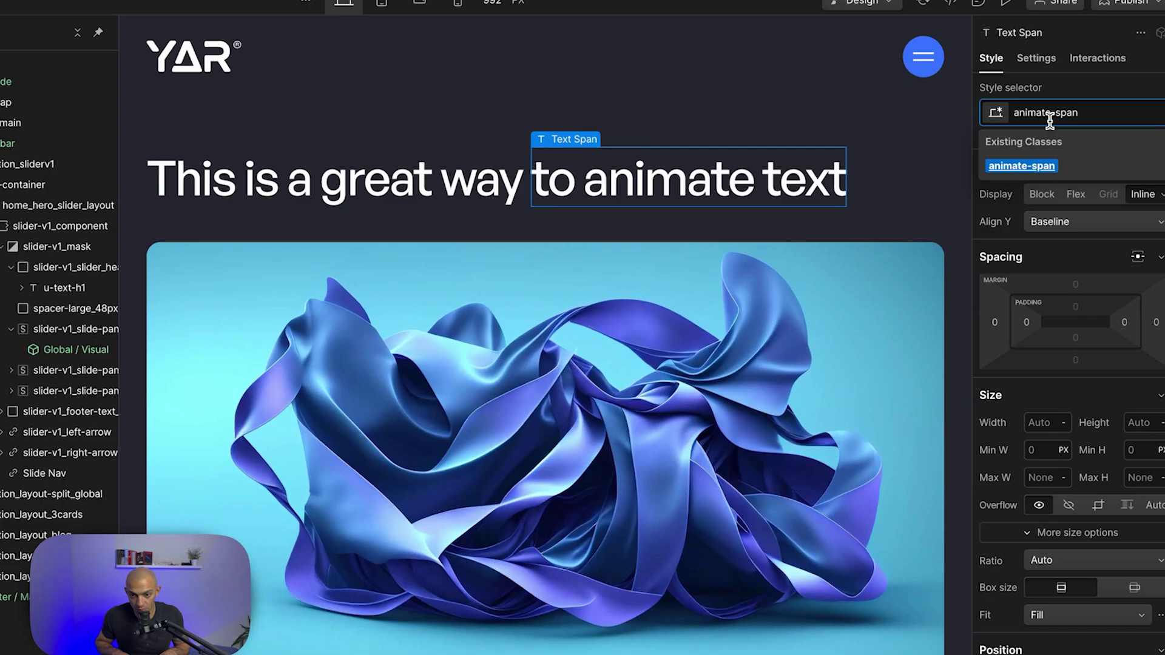
key(Return)
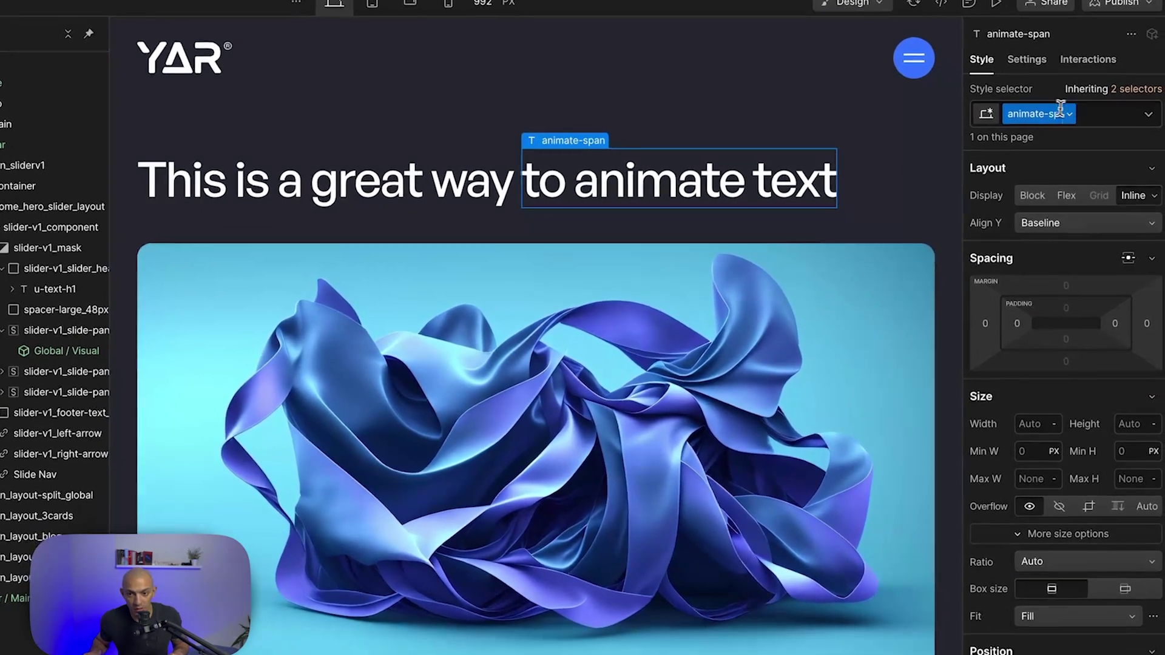
double_click(1039, 114)
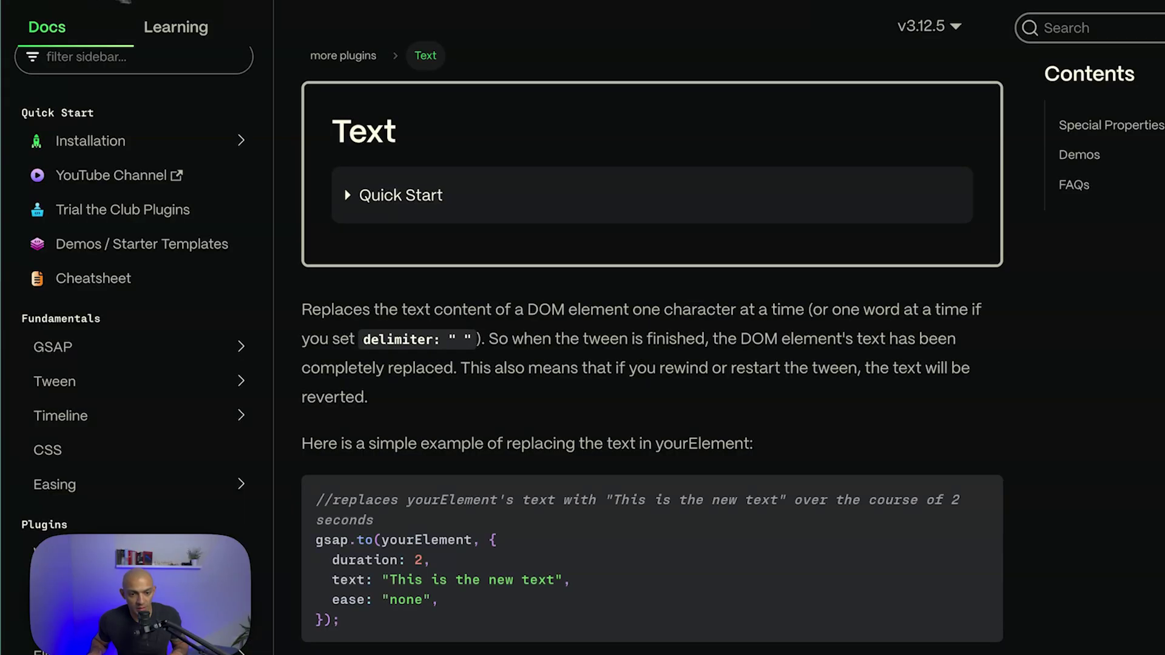
On the TextPlugin docs, expand Quick Start and select the Minimal usage tween code
scroll(783, 422, down, 4)
drag(318, 381, 274, 310)
scroll(534, 550, down, 3)
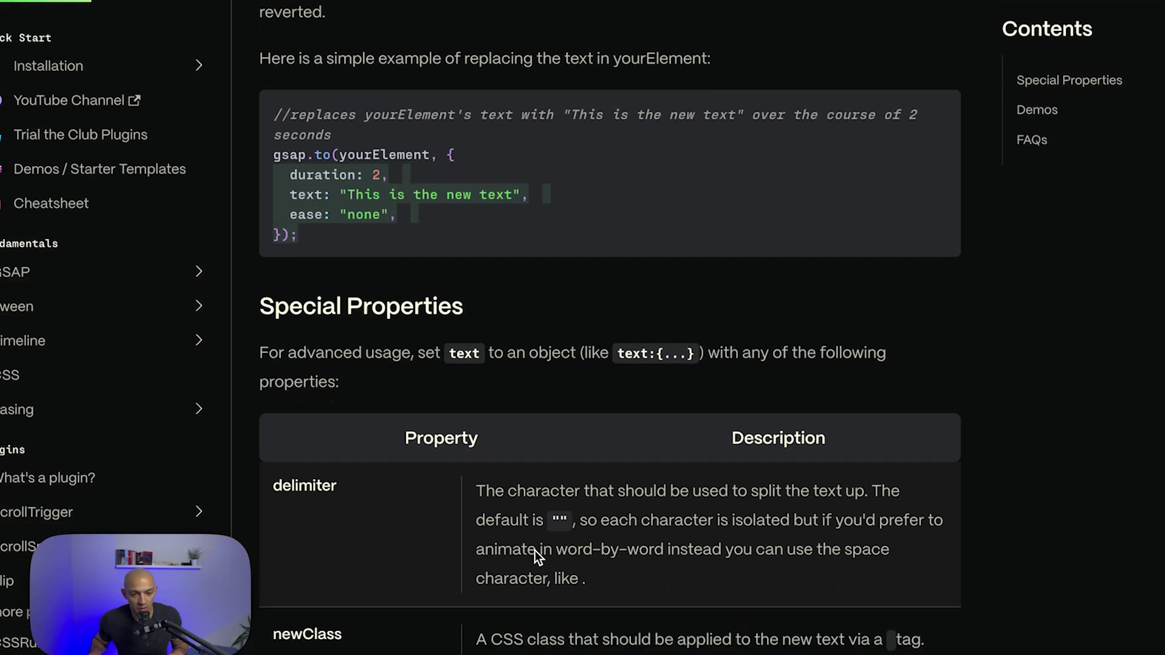
scroll(571, 473, down, 2)
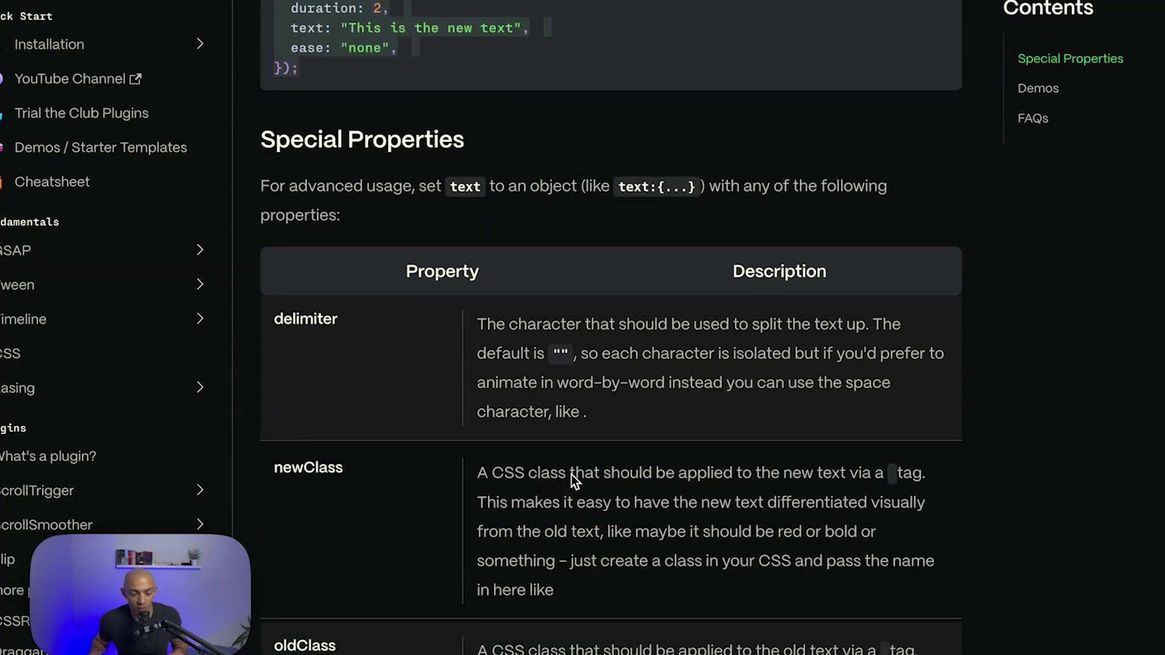
scroll(570, 474, up, 4)
click(334, 294)
drag(303, 306, 275, 224)
scroll(467, 253, up, 3)
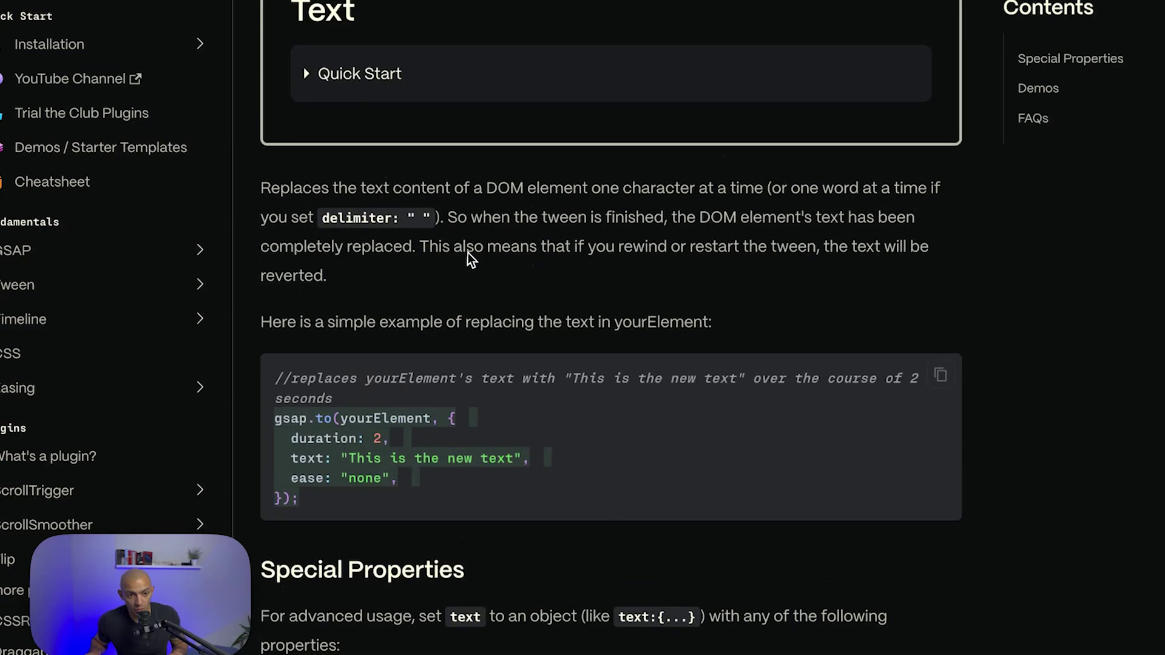
click(358, 74)
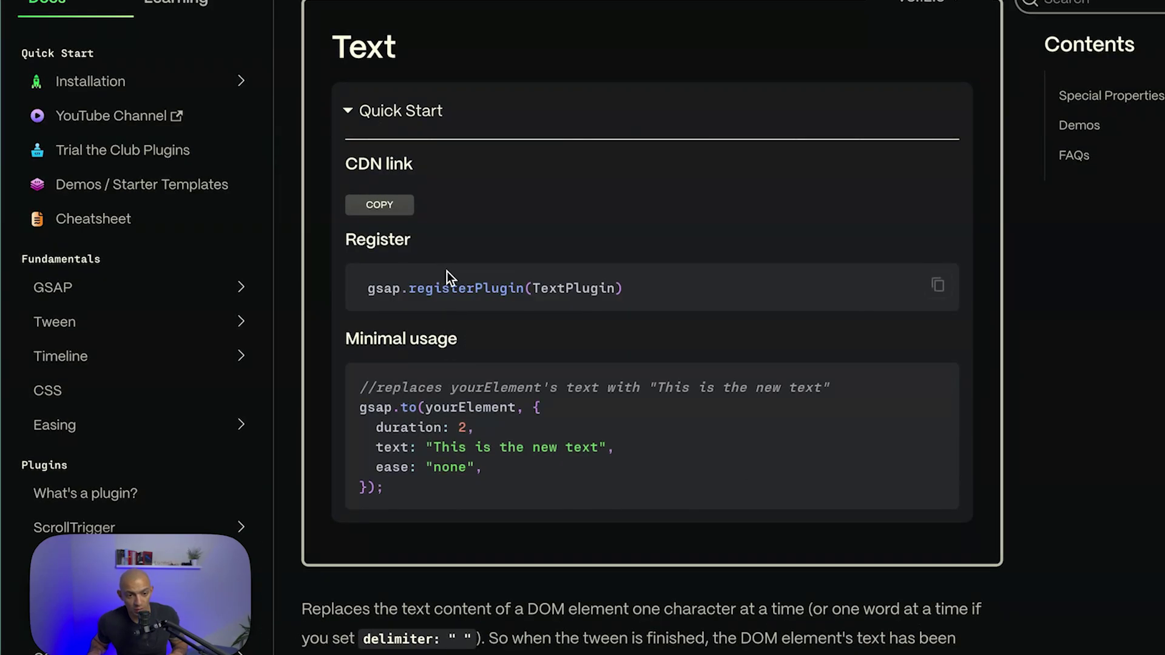
drag(399, 491, 359, 409)
key(ctrl+c)
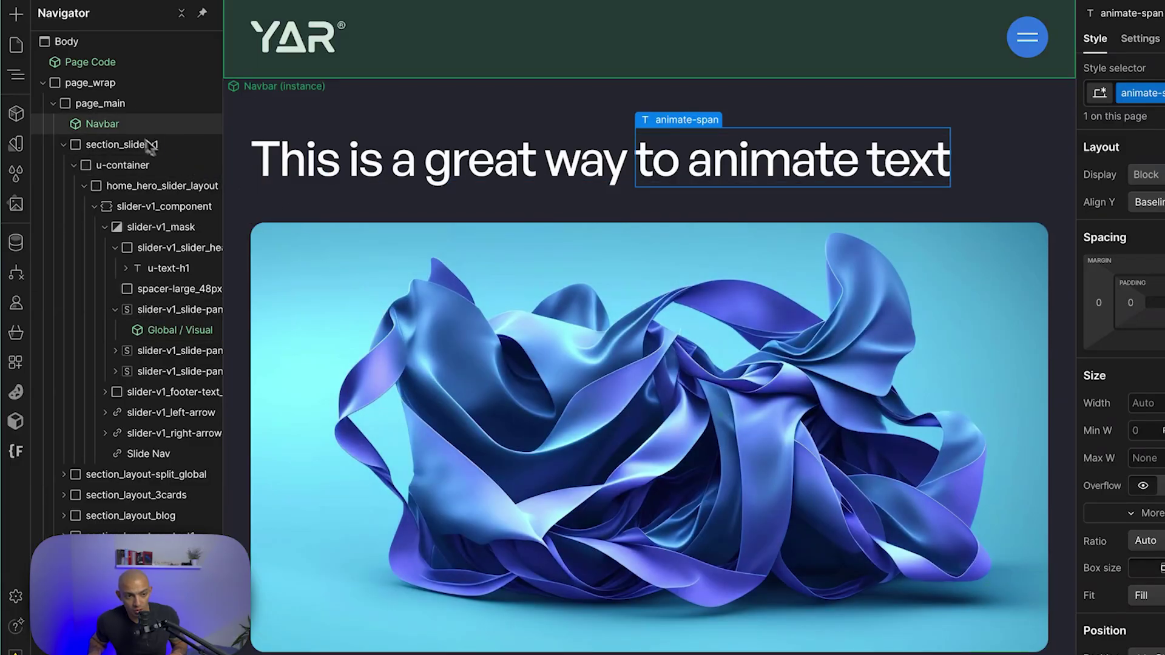
Paste the copied tween into the Home page's Before </body> custom code
click(16, 51)
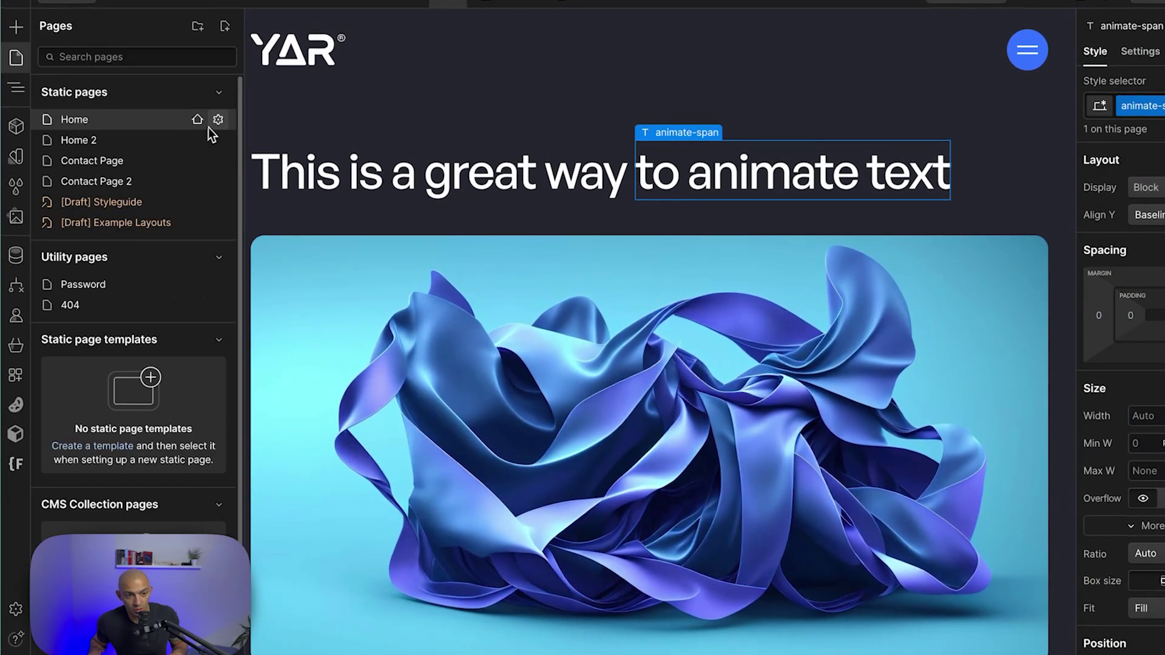
click(217, 113)
scroll(489, 424, down, 15)
click(490, 424)
key(ctrl+v)
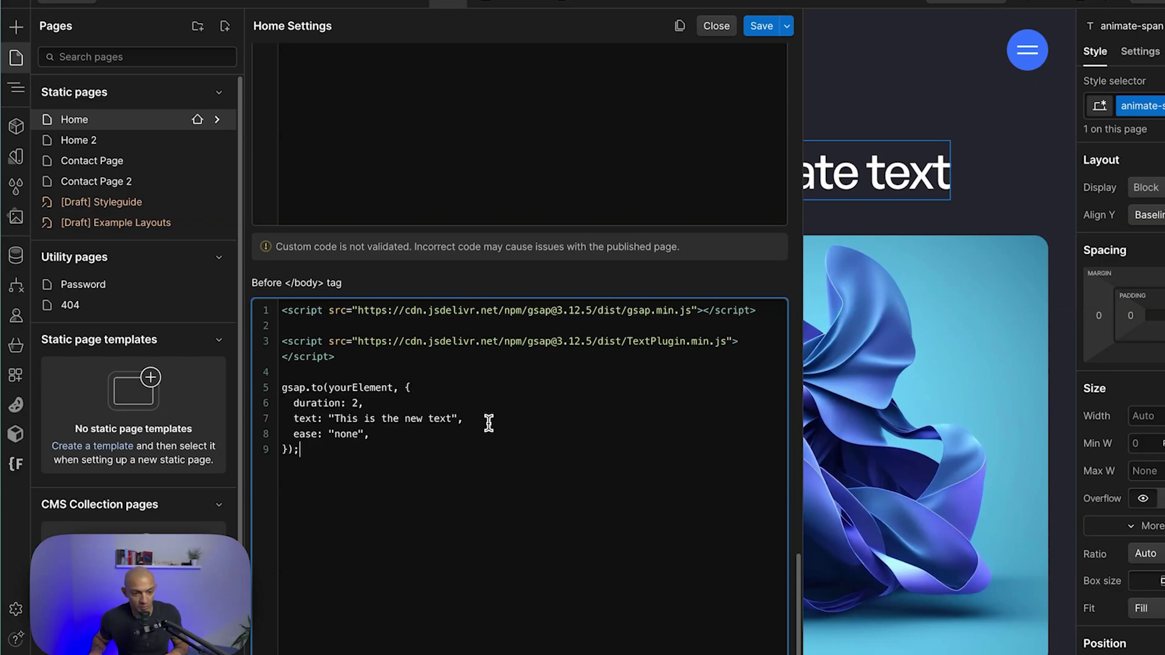
Wrap the tween in <script> tags, targeting ".animate-span" with text "to animate text"
click(381, 376)
key(Return)
text(<script>)
key(ctrl+End)
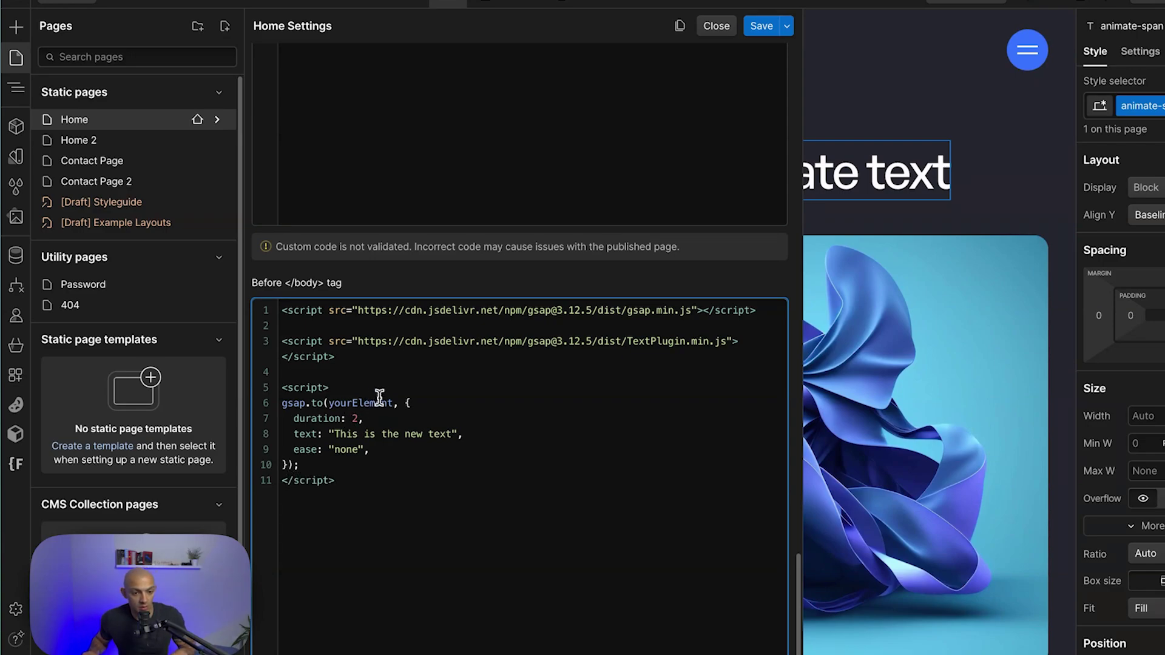
key(shift+Left)
key(shift+Left)
key(shift+Left)
key(shift+Left)
key(shift+Left)
key(shift+Left)
key(shift+Left)
key(shift+Left)
key(shift+Left)
key(shift+Left)
key(shift+Left)
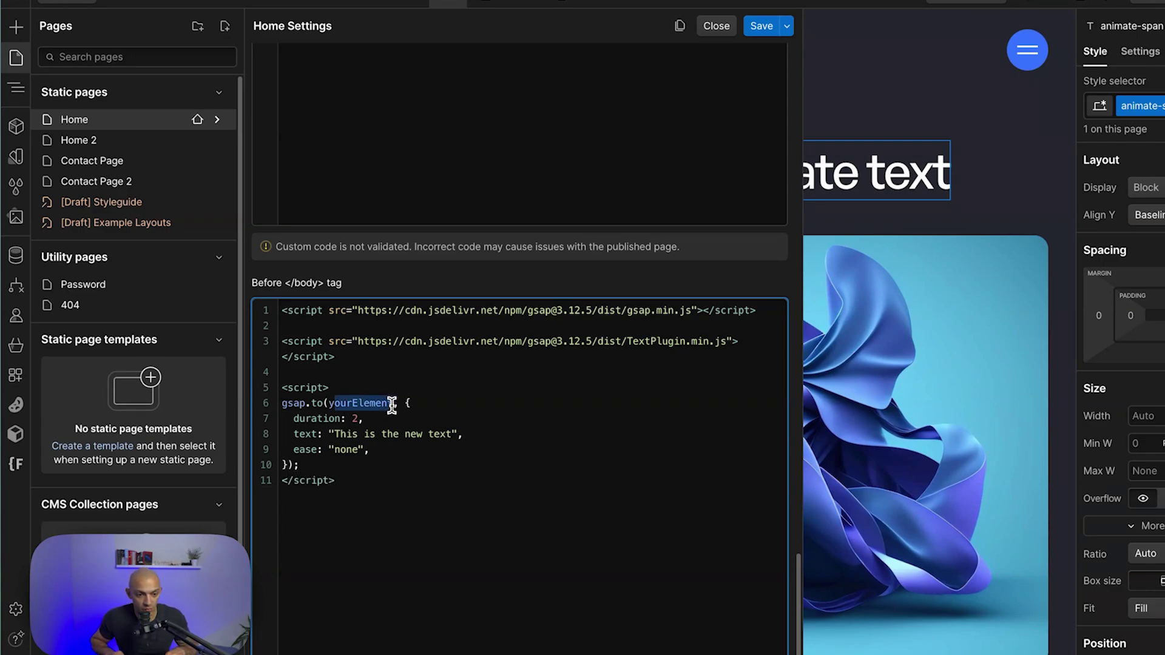
text(".animate-span)
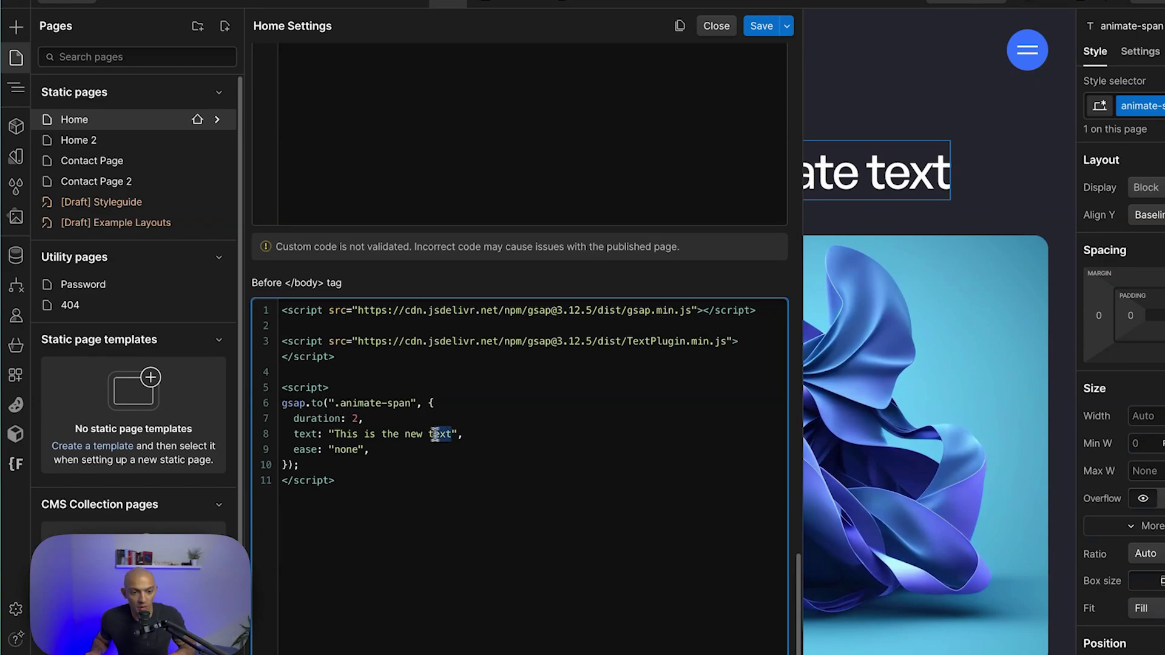
text(to )
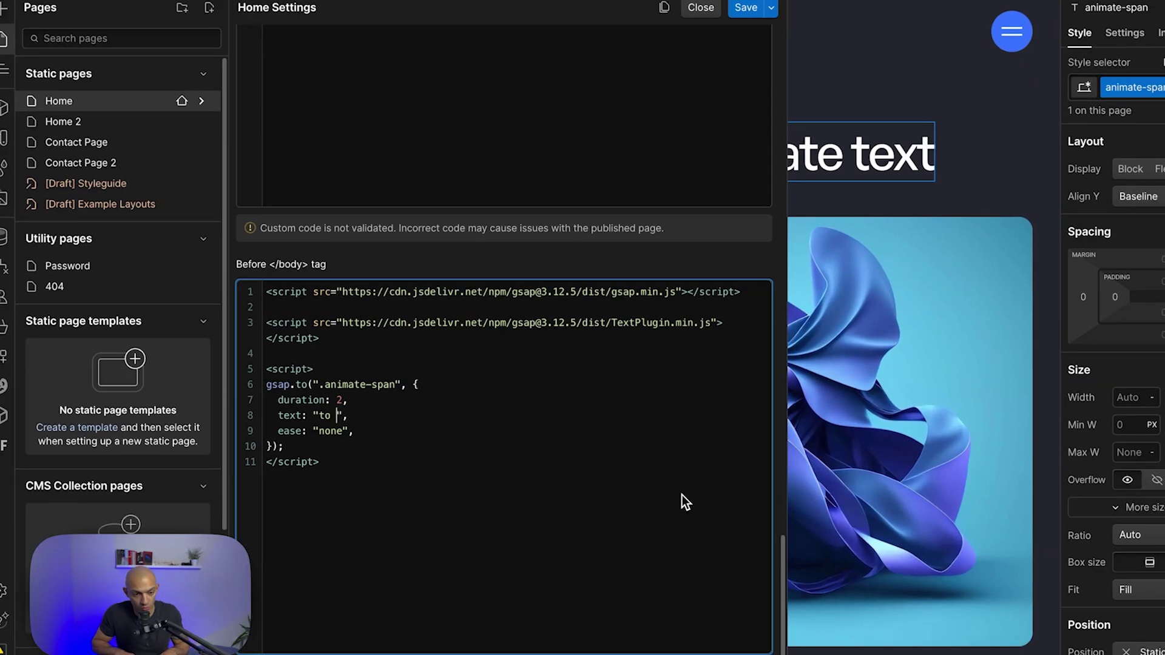
text(animate text)
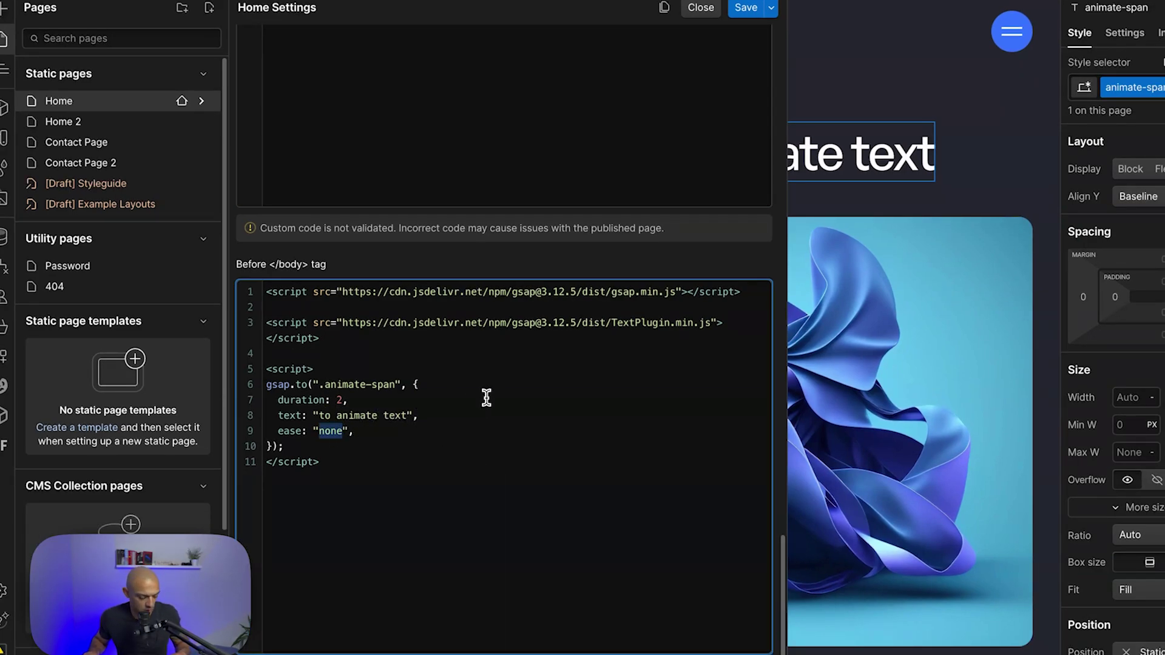
key(ctrl+Tab)
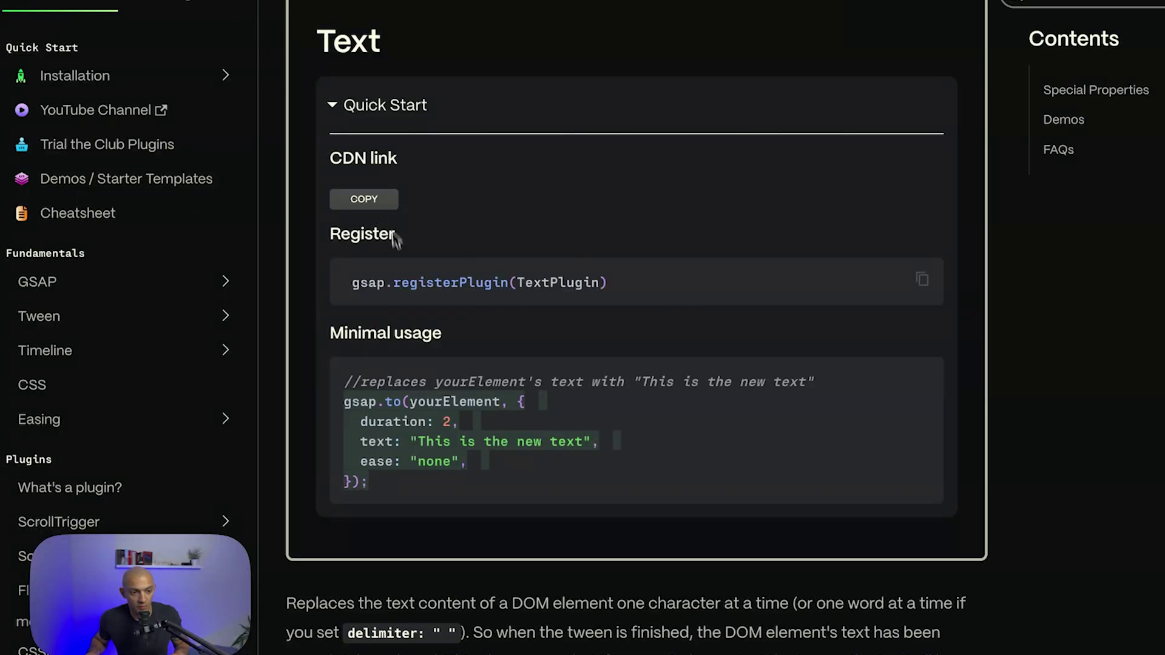
Open the Easing docs and replay the power1.out curve in the Ease Visualizer
click(75, 420)
scroll(564, 356, down, 8)
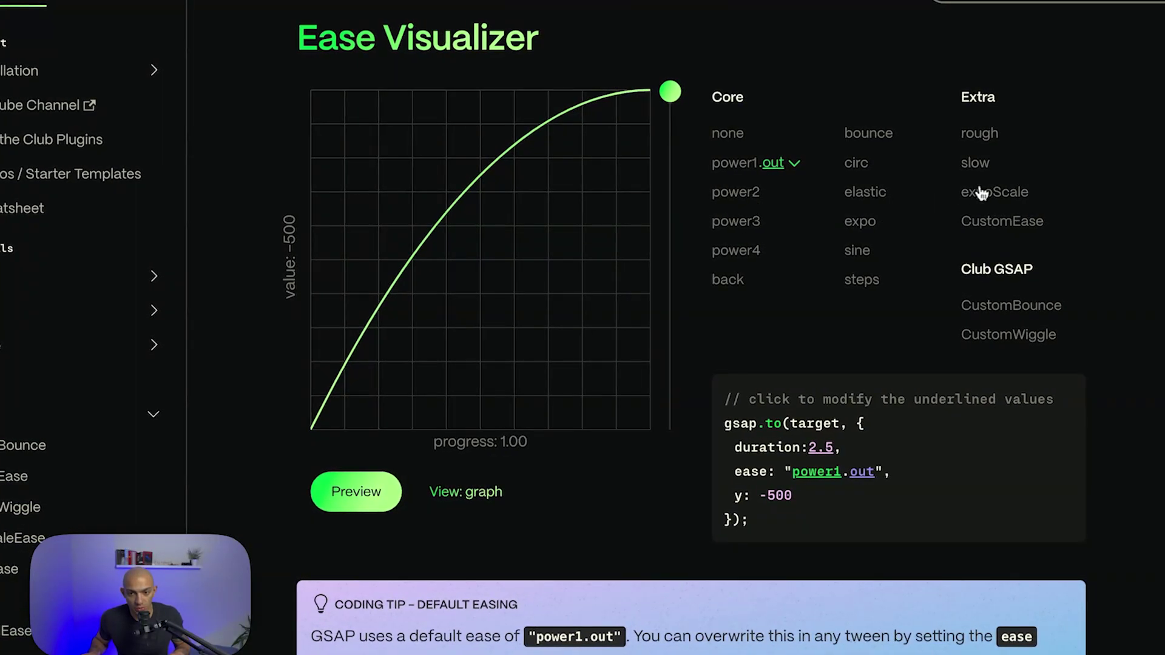
click(730, 170)
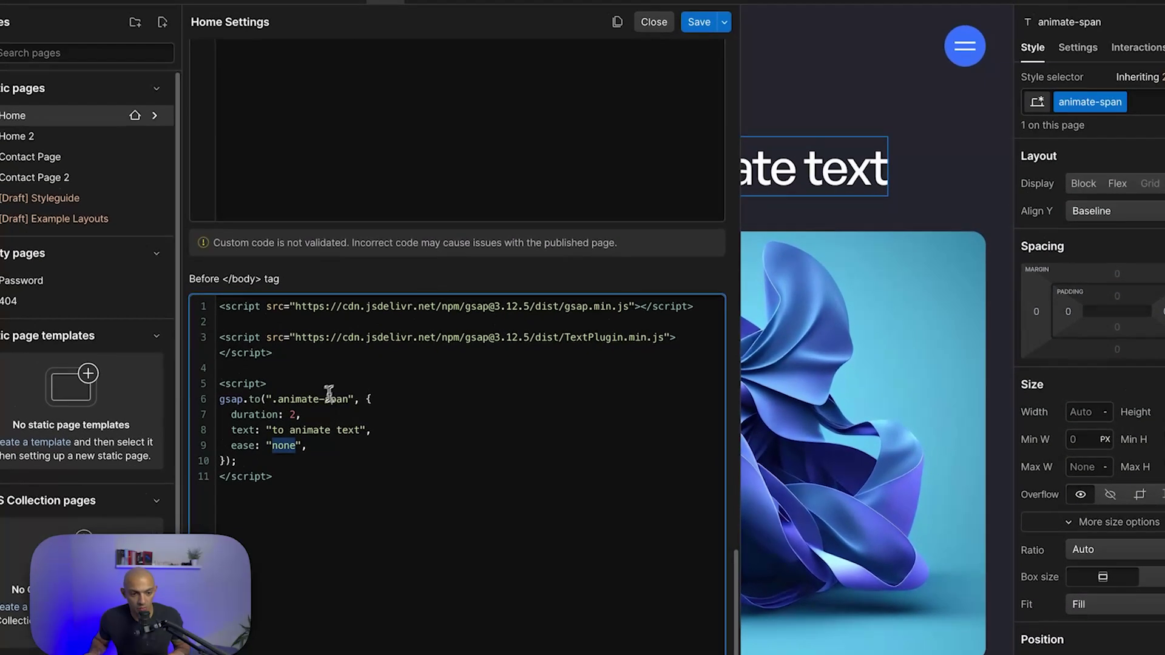
Set the tween's ease to "power1.out", save, and select 'to animate text' in the heading
text(power1.out",)
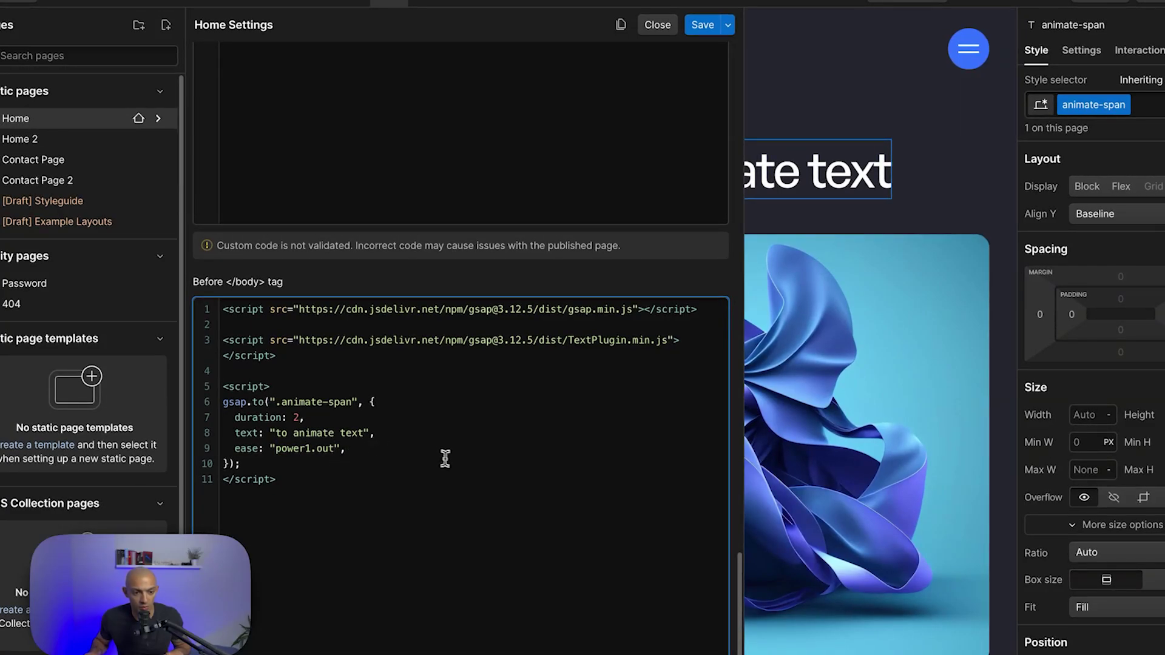
click(724, 26)
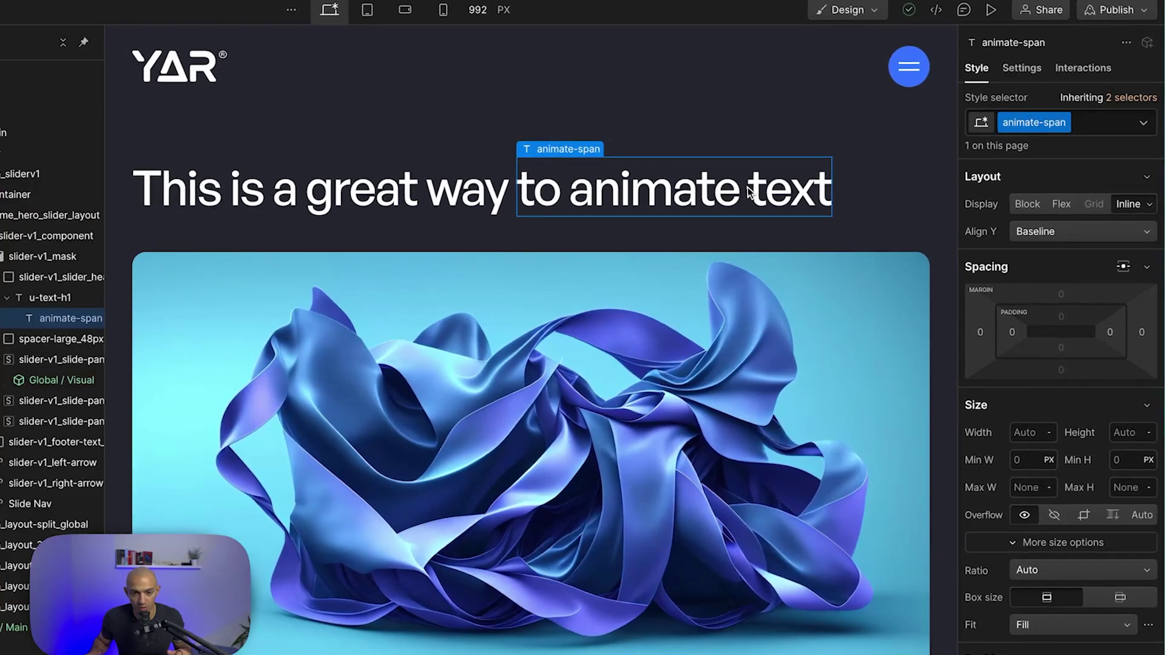
double_click(751, 192)
drag(824, 193, 521, 196)
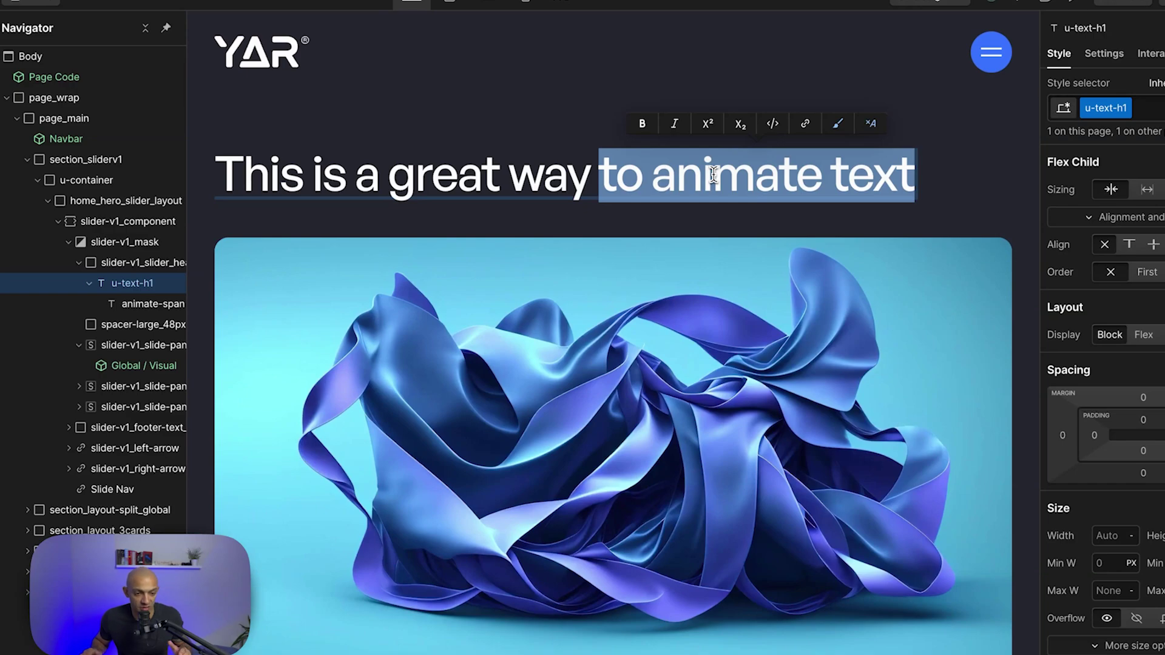
Cut the span's text so the heading reads 'This is a great way', then select the empty animate-span
click(697, 176)
key(Escape)
double_click(621, 182)
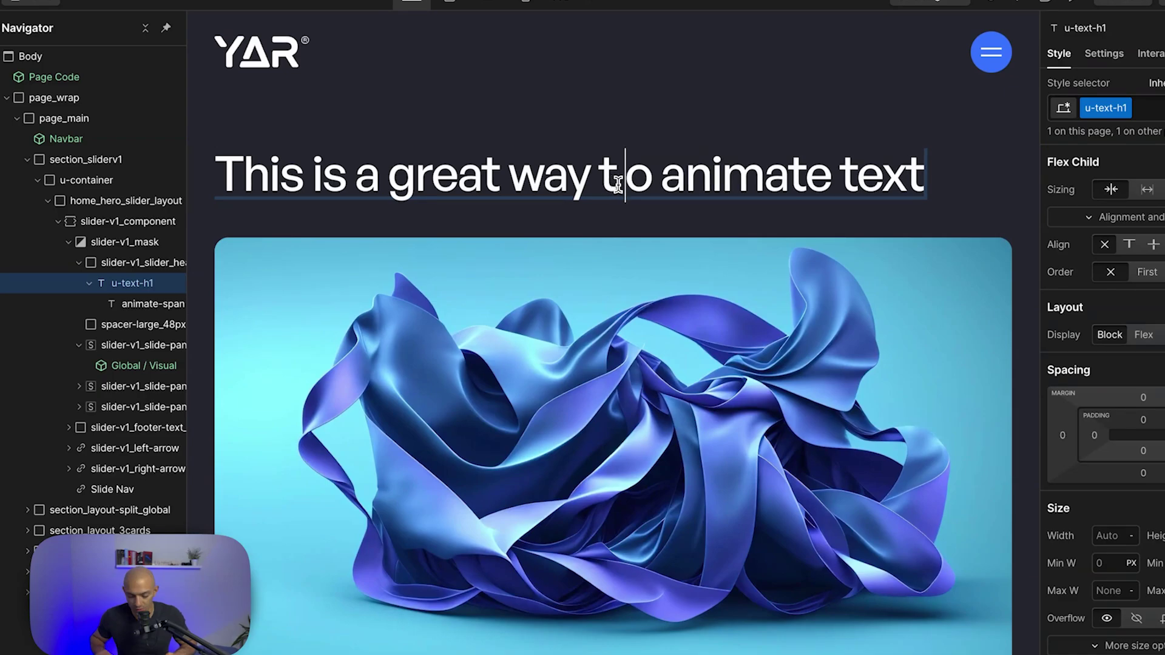
key(BackSpace)
key(shift+End)
key(ctrl+x)
key(Escape)
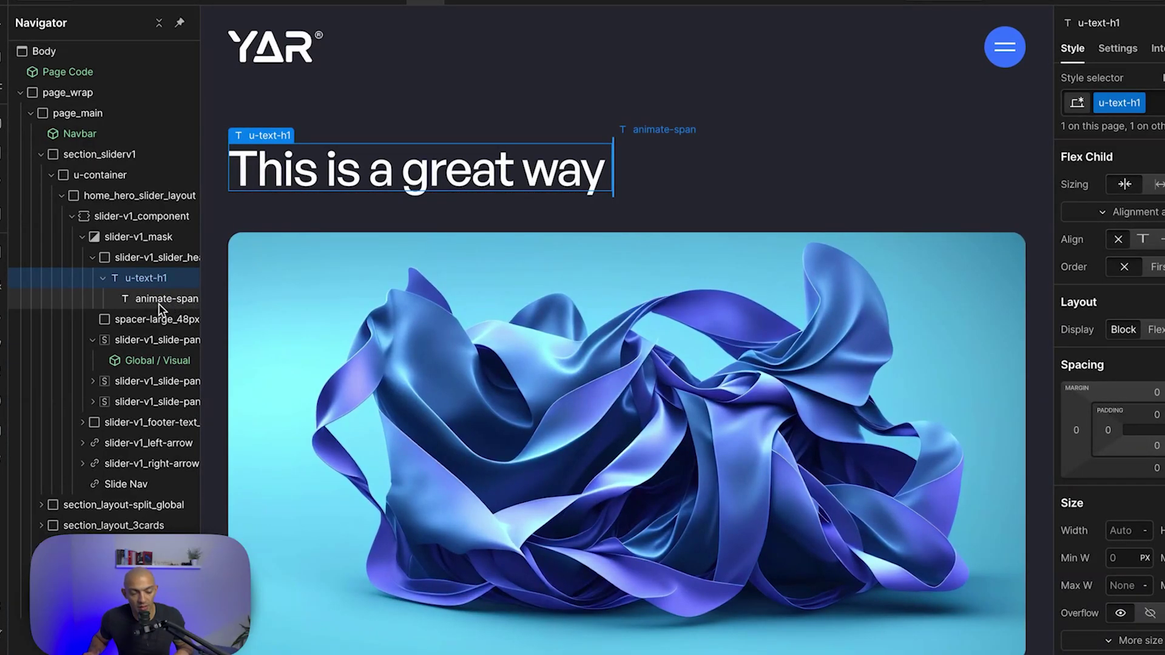
click(161, 305)
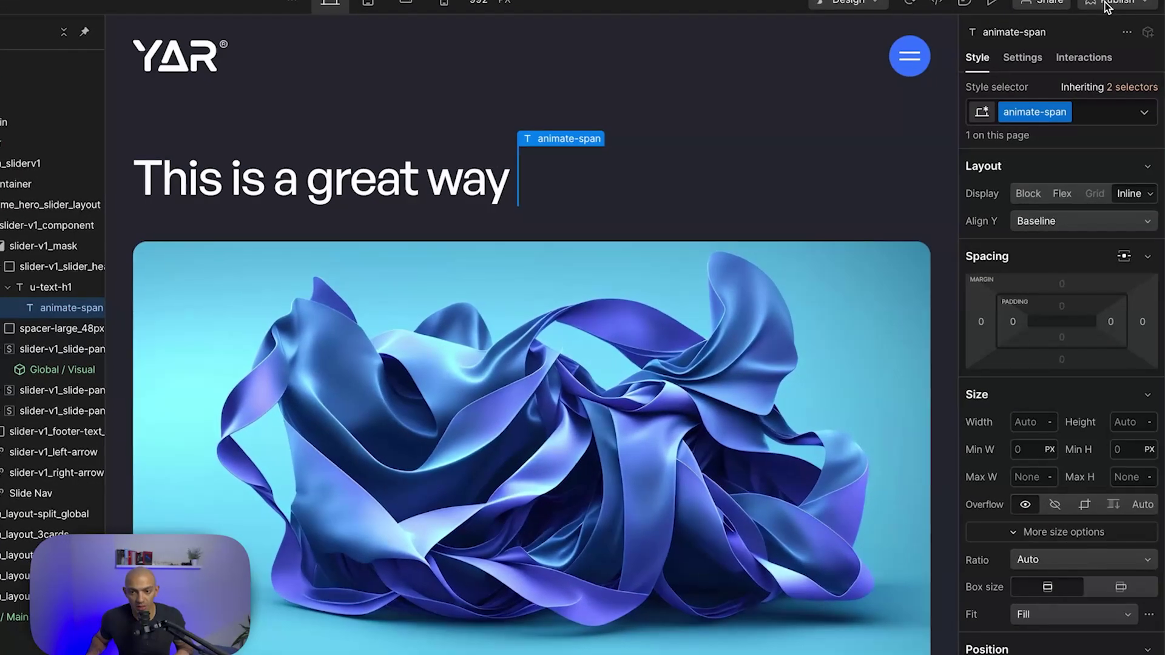
Publish the site to the staging domain and watch the live heading type in
click(1164, 0)
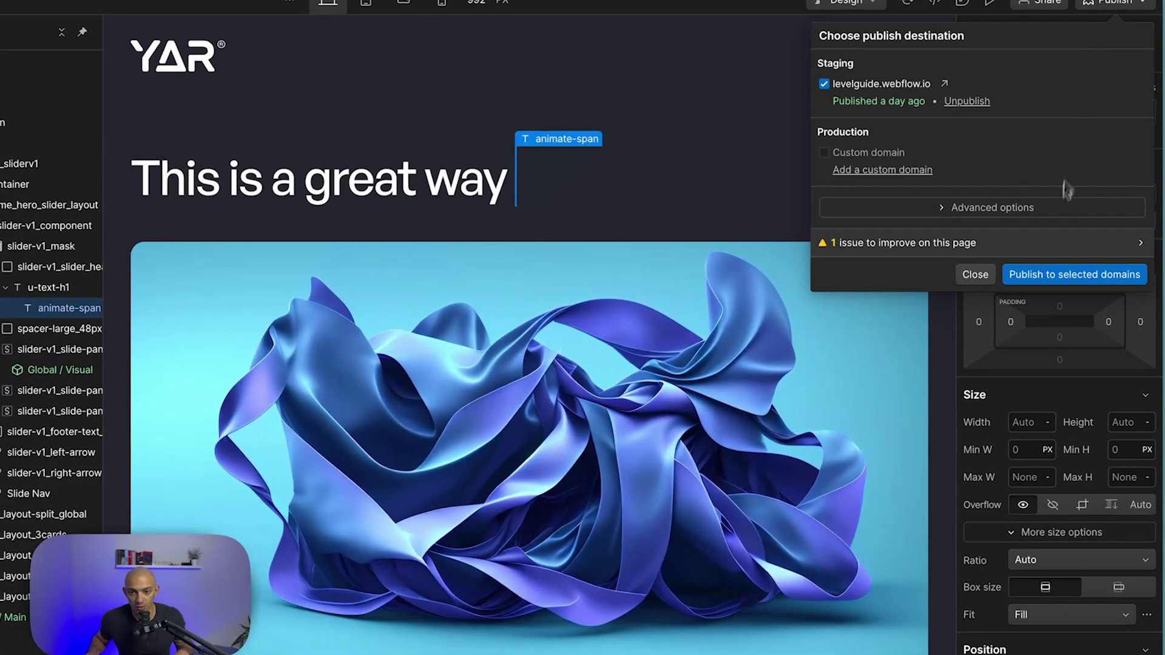
click(1037, 272)
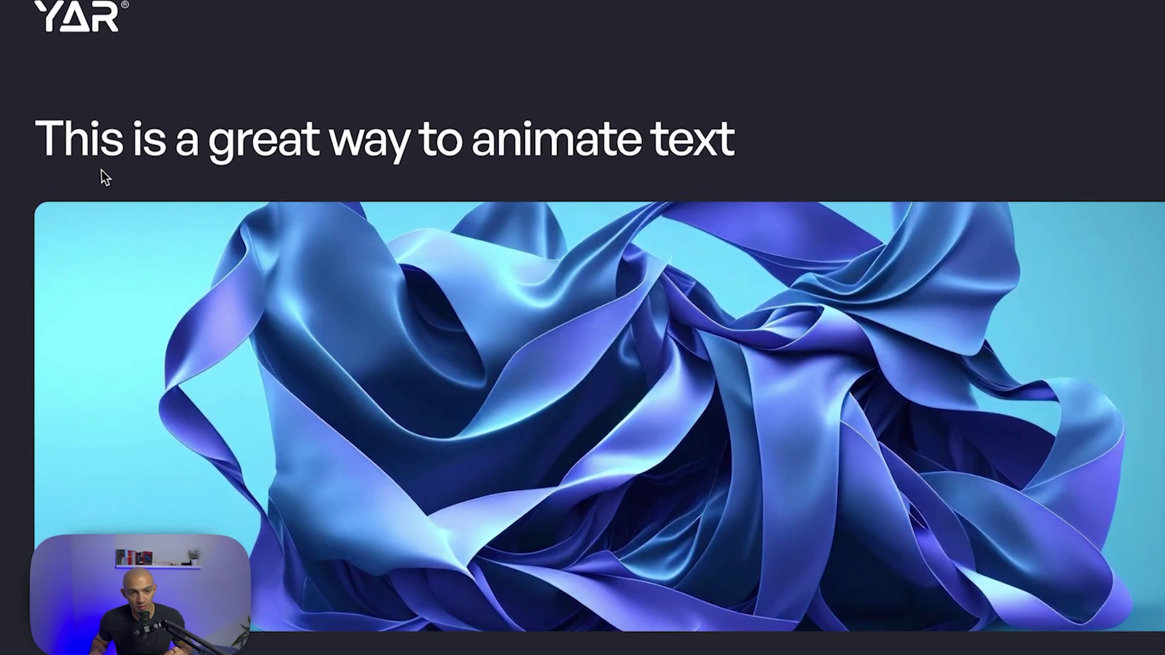
scroll(105, 174, up, 1)
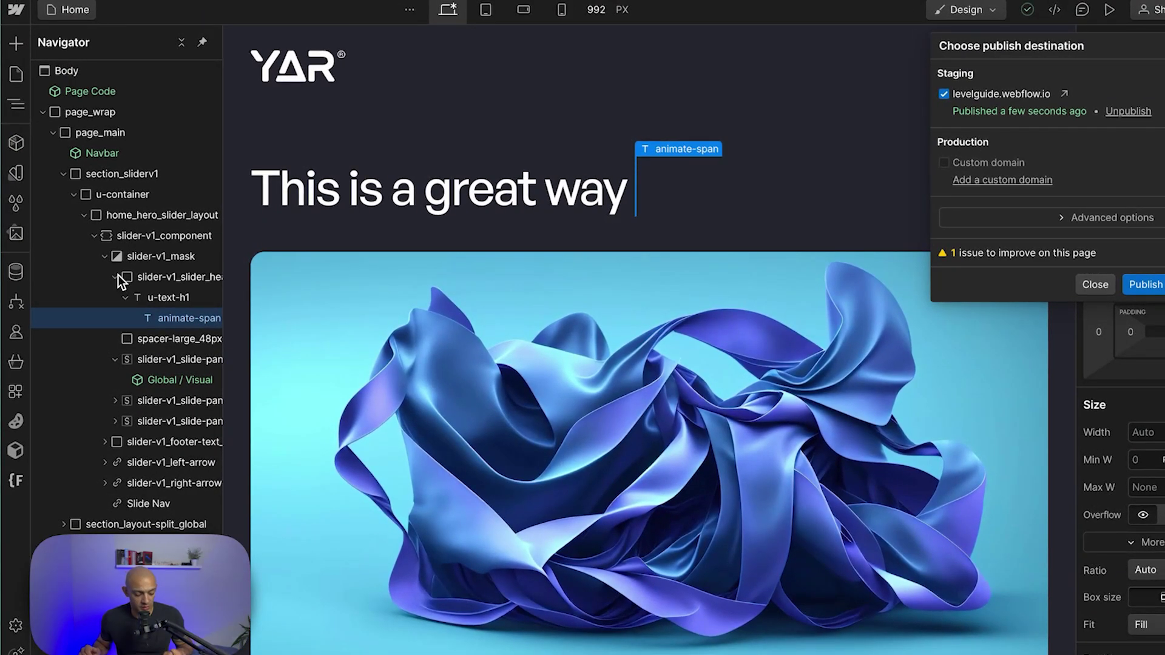
Back in the GSAP docs, select the type: "diff" example under Special Properties
key(ctrl+Tab)
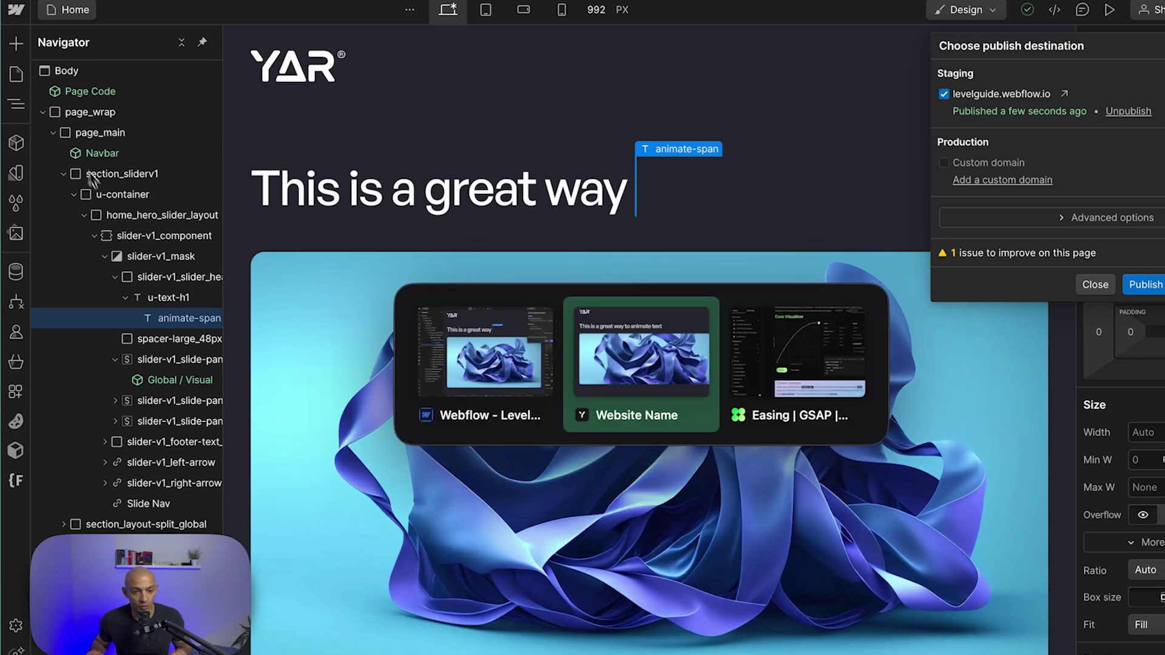
key(ctrl+Tab)
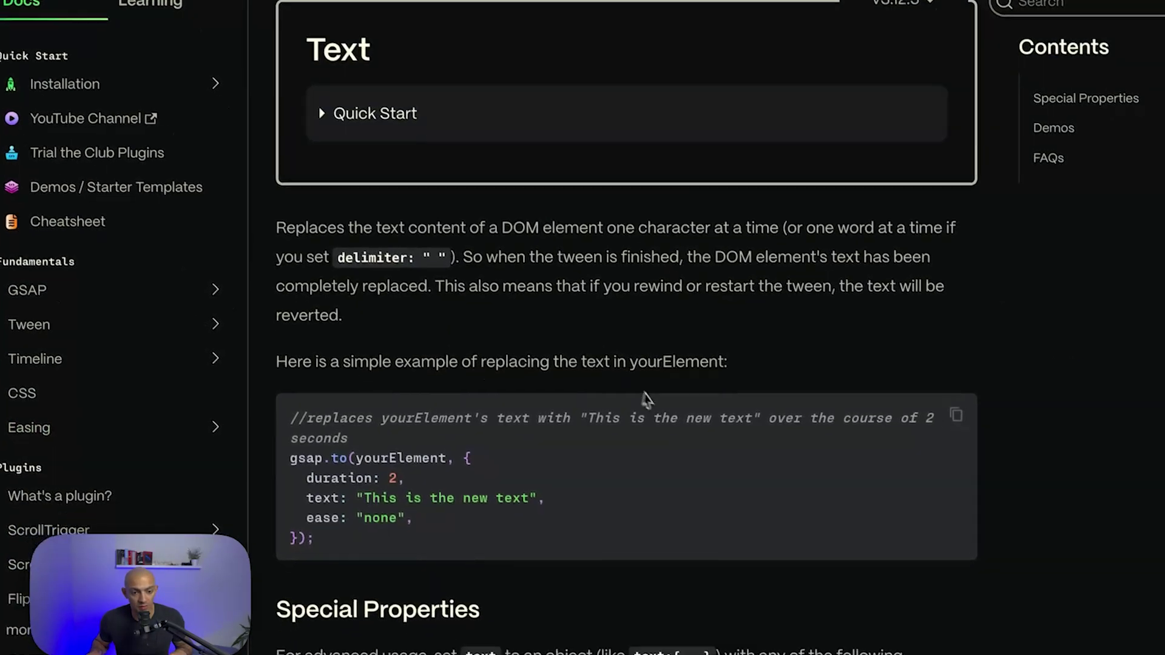
scroll(643, 396, down, 8)
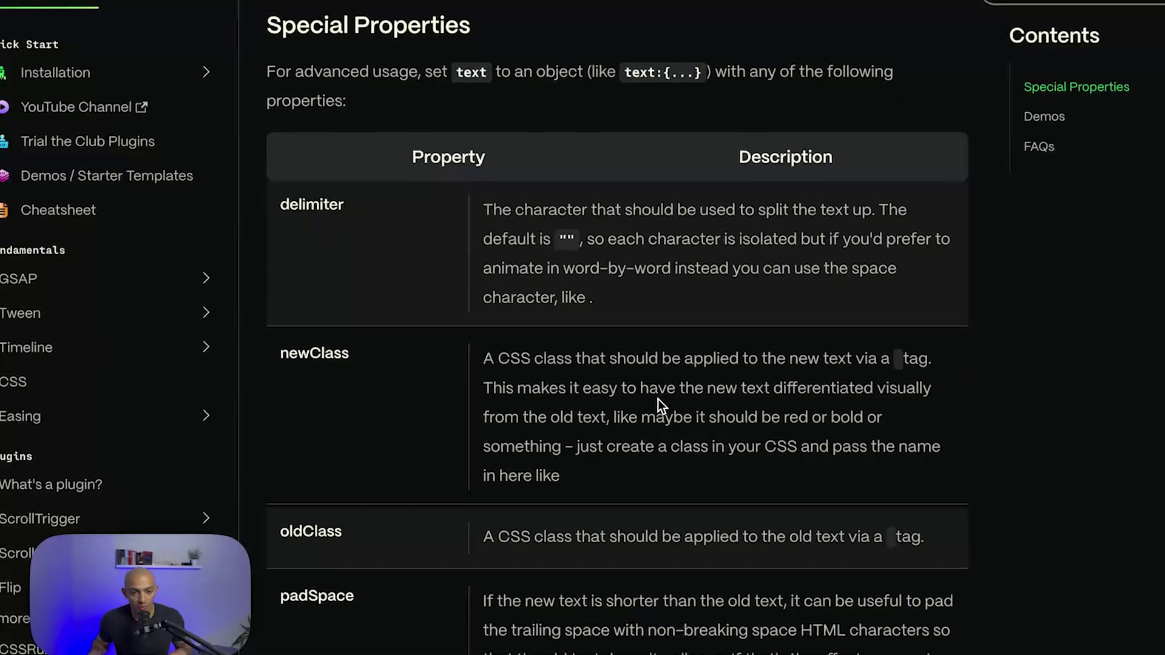
scroll(658, 398, down, 10)
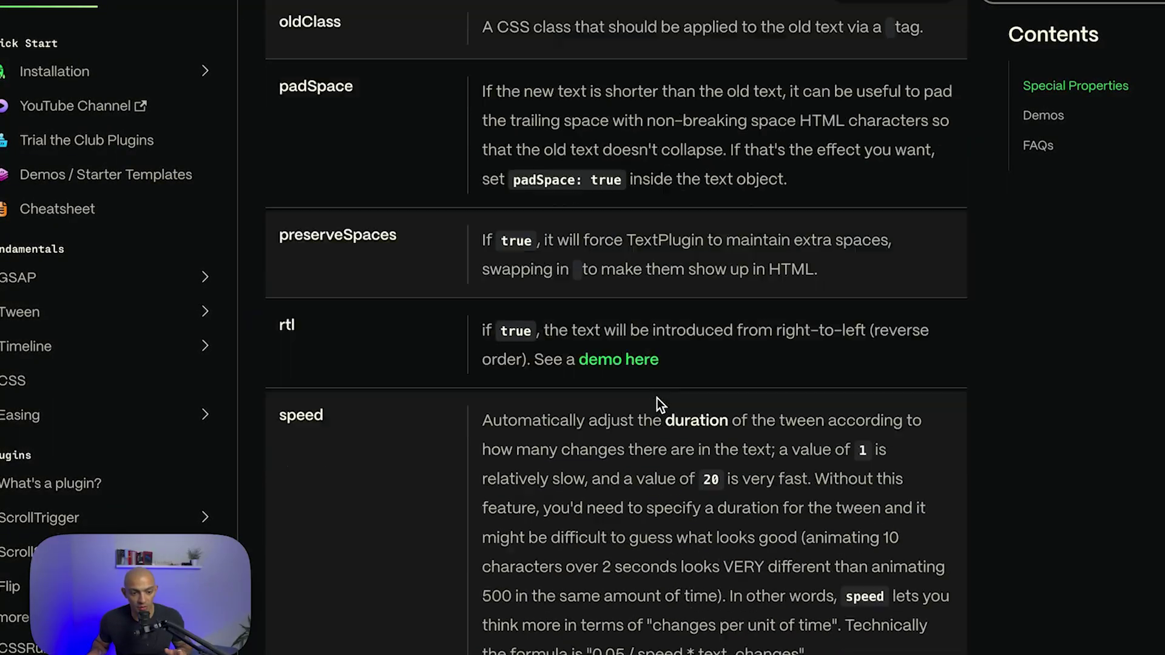
scroll(520, 482, down, 5)
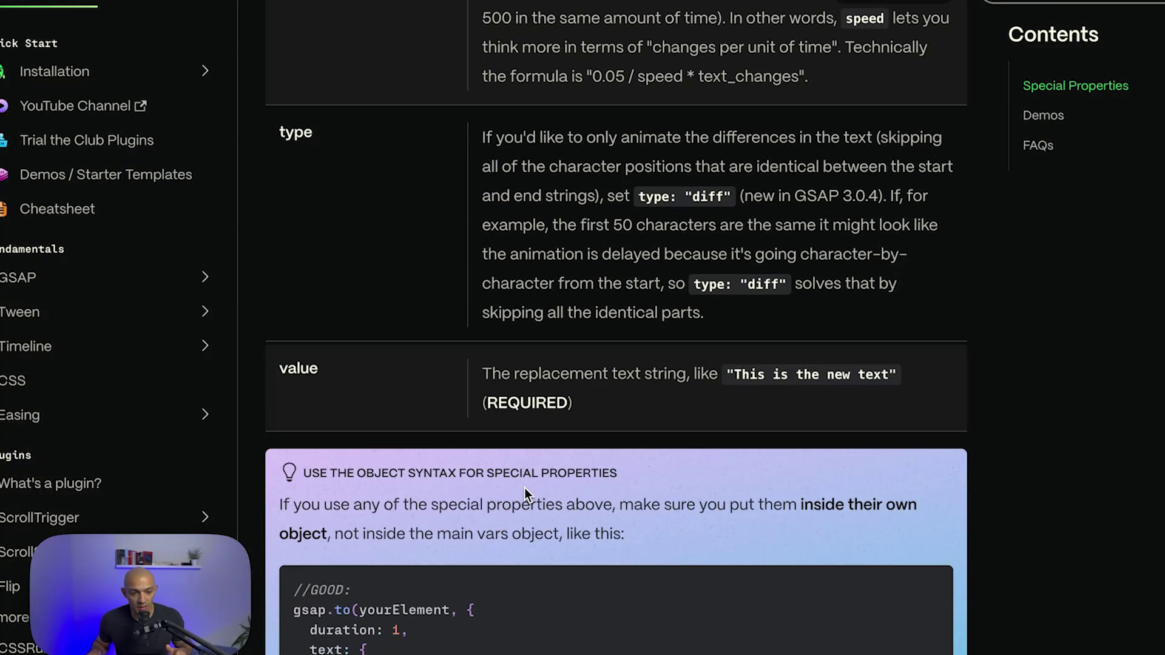
drag(734, 196, 639, 199)
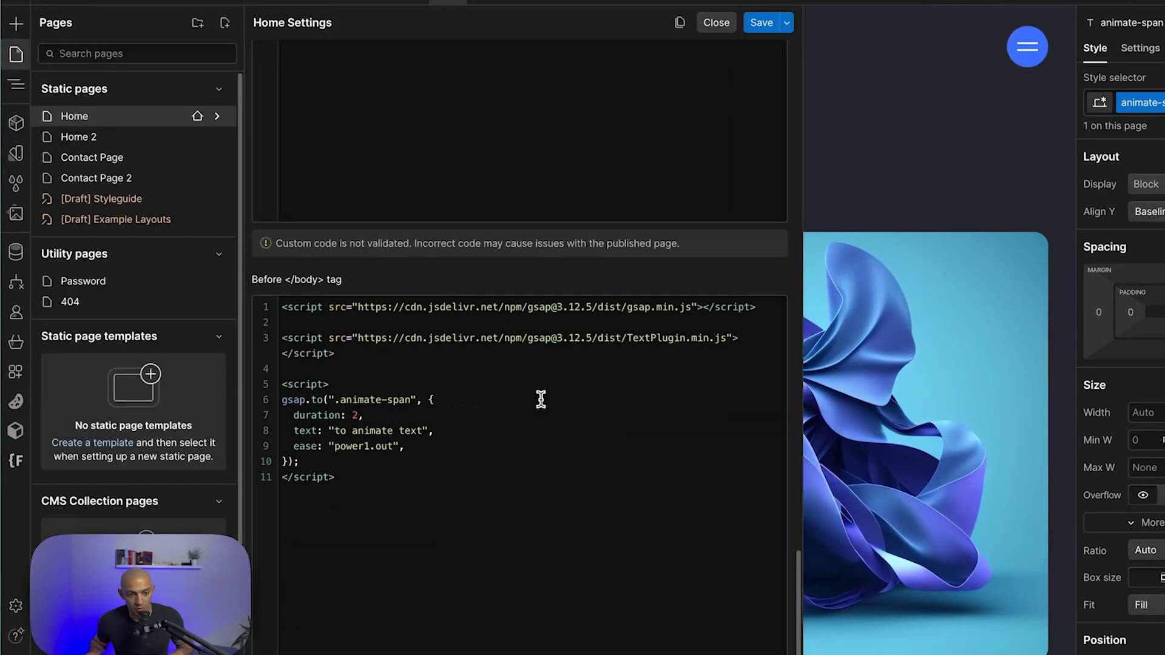
Add type: "diff" to the animate-span text tween, preview the live site, and return to the GSAP docs
click(426, 447)
key(Return)
key(ctrl+v)
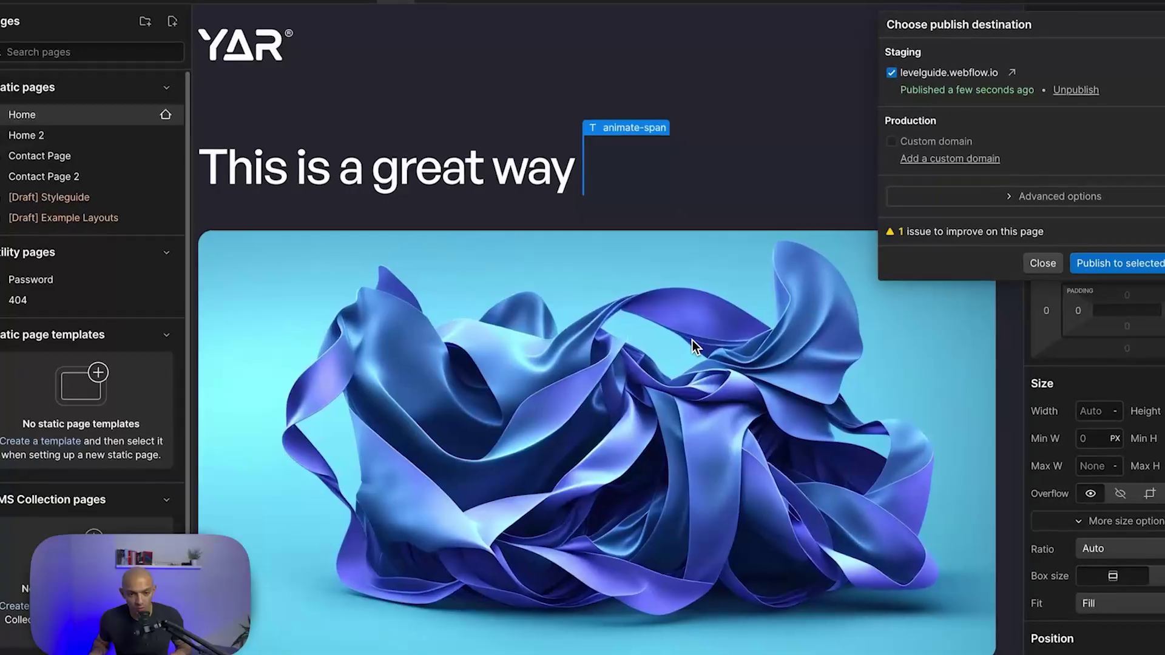
key(alt+Tab)
key(alt+Tab)
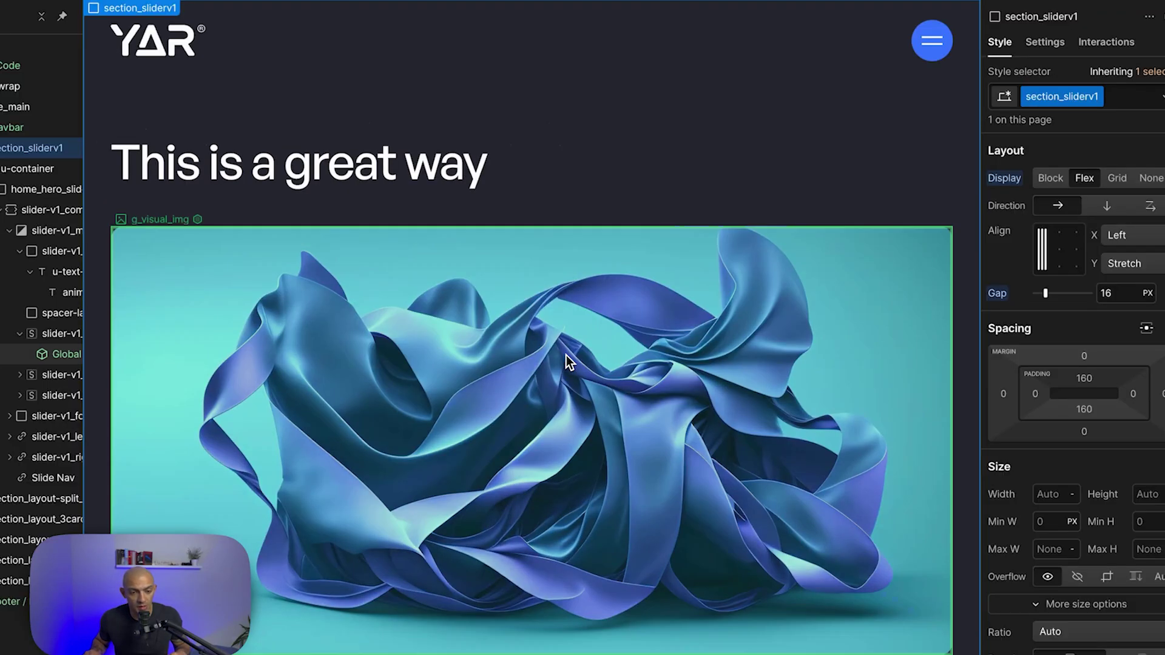
key(ctrl+Tab)
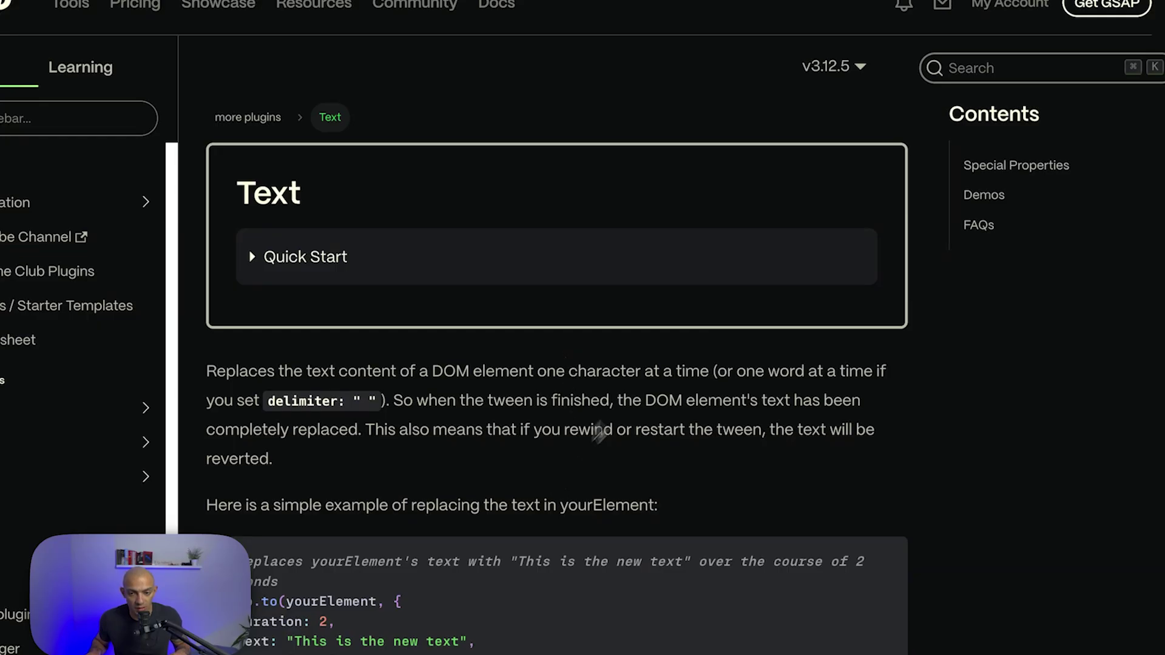
Go to the Demos section of the Text plugin docs and open the TextPlugin demos collection on CodePen
click(988, 208)
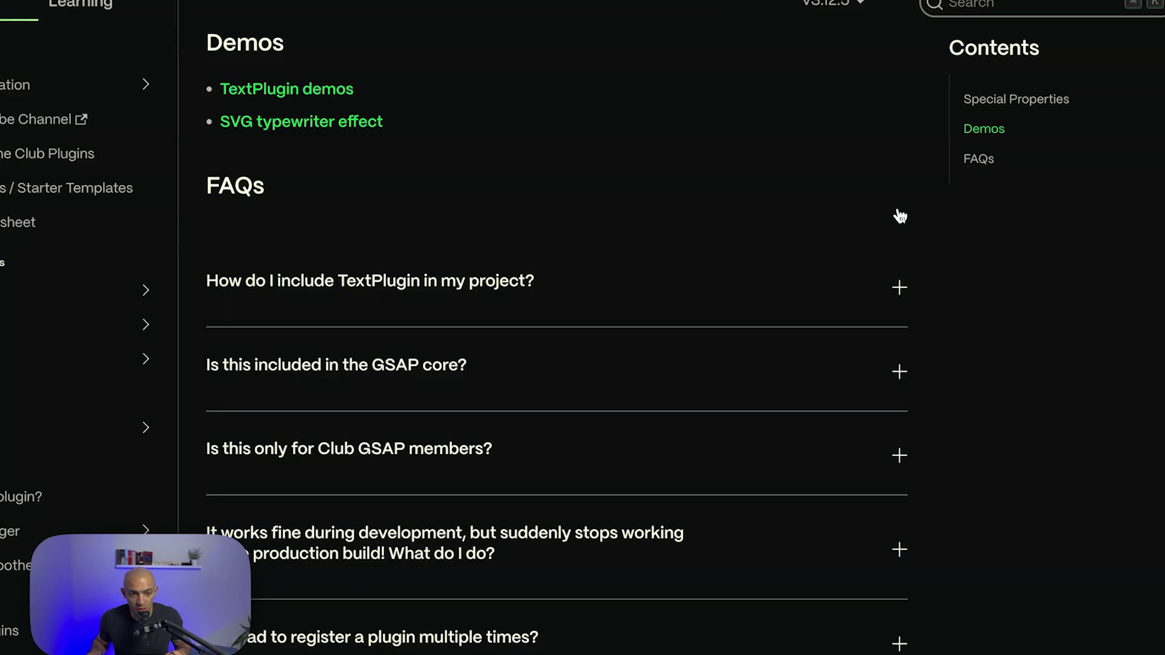
click(286, 89)
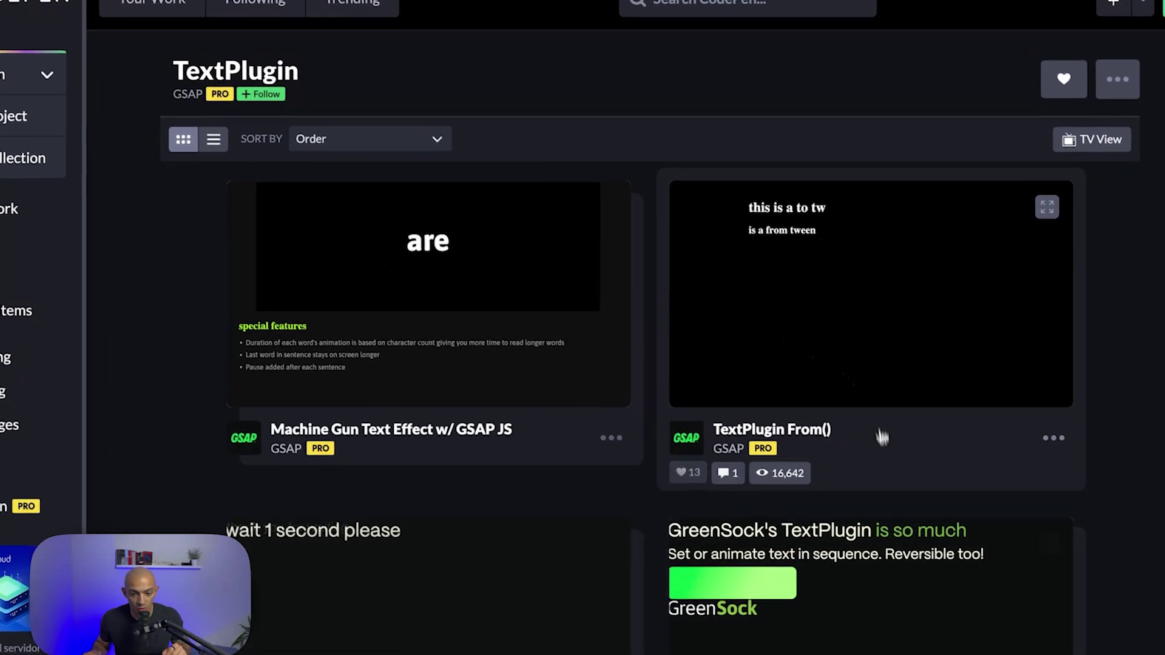
Open the TextPlugin - basic demo and inspect its .green tween and .set call
click(819, 623)
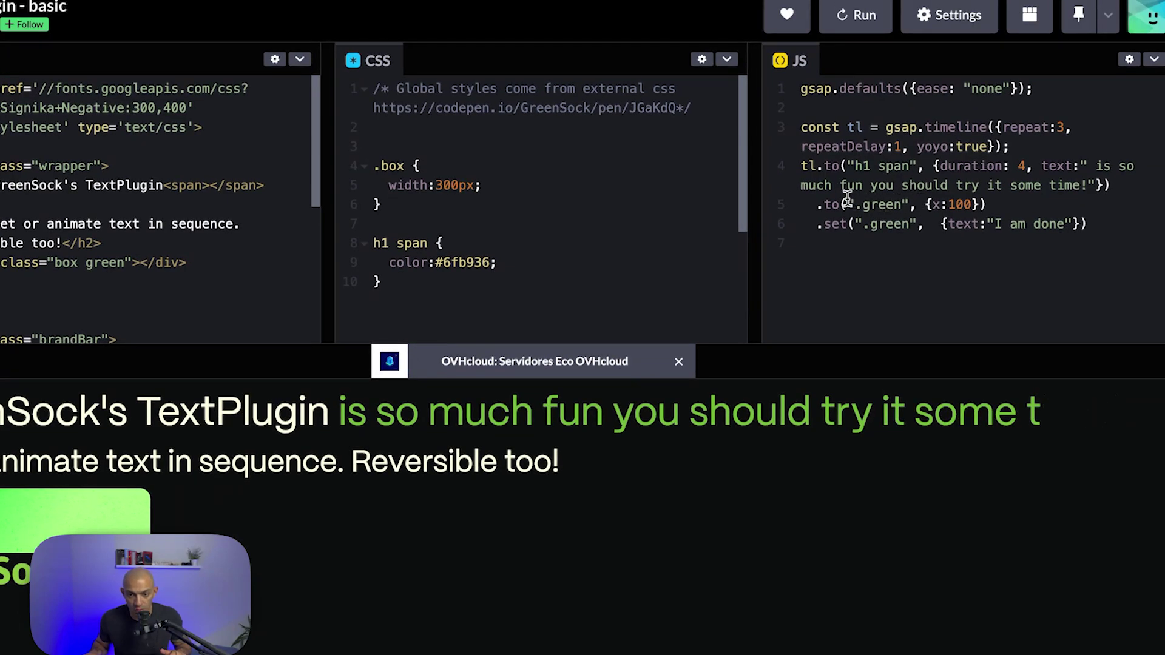
drag(837, 204, 936, 205)
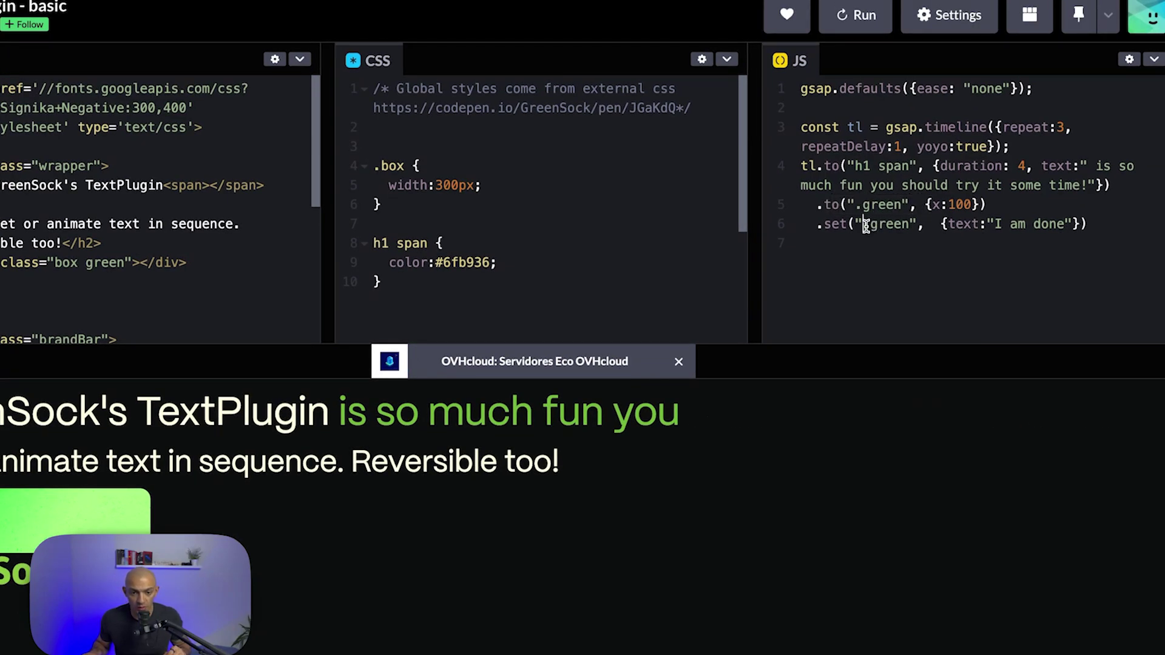
drag(863, 224, 947, 225)
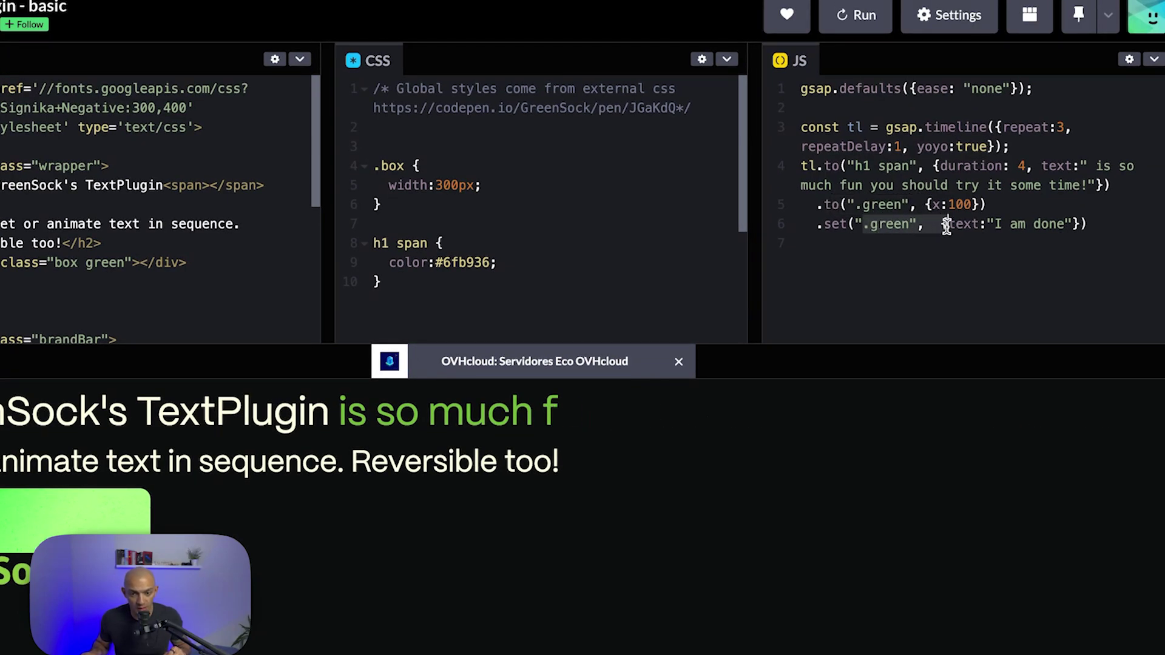
Copy the timeline creation line with repeat, repeatDelay and yoyo settings
click(997, 127)
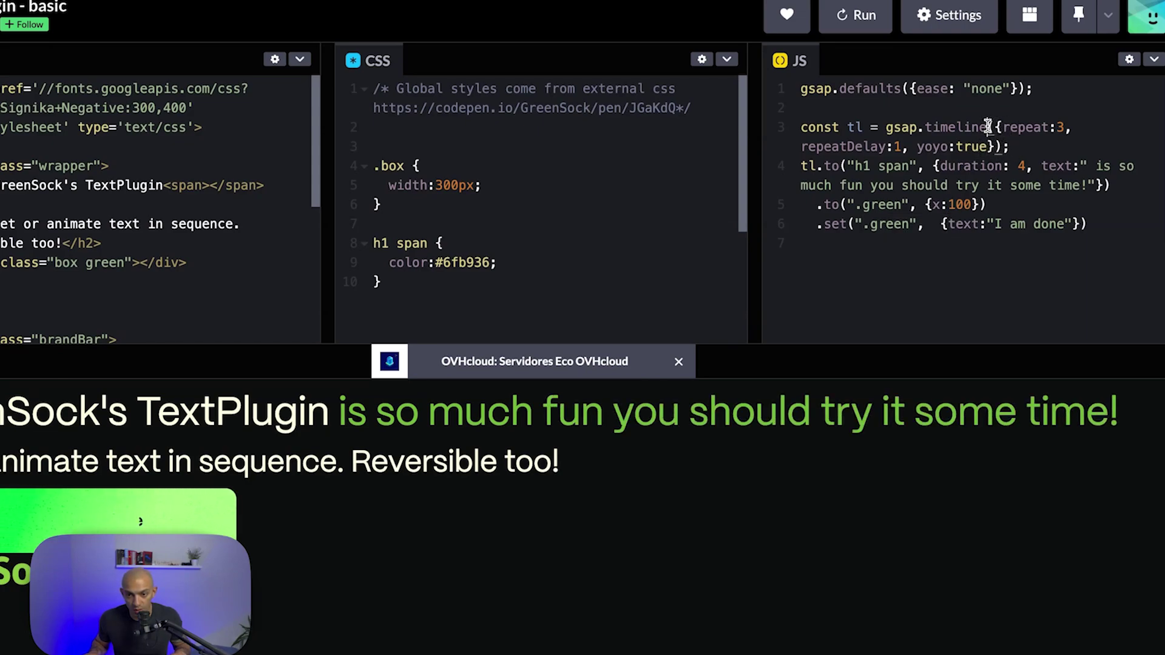
drag(998, 127, 1001, 148)
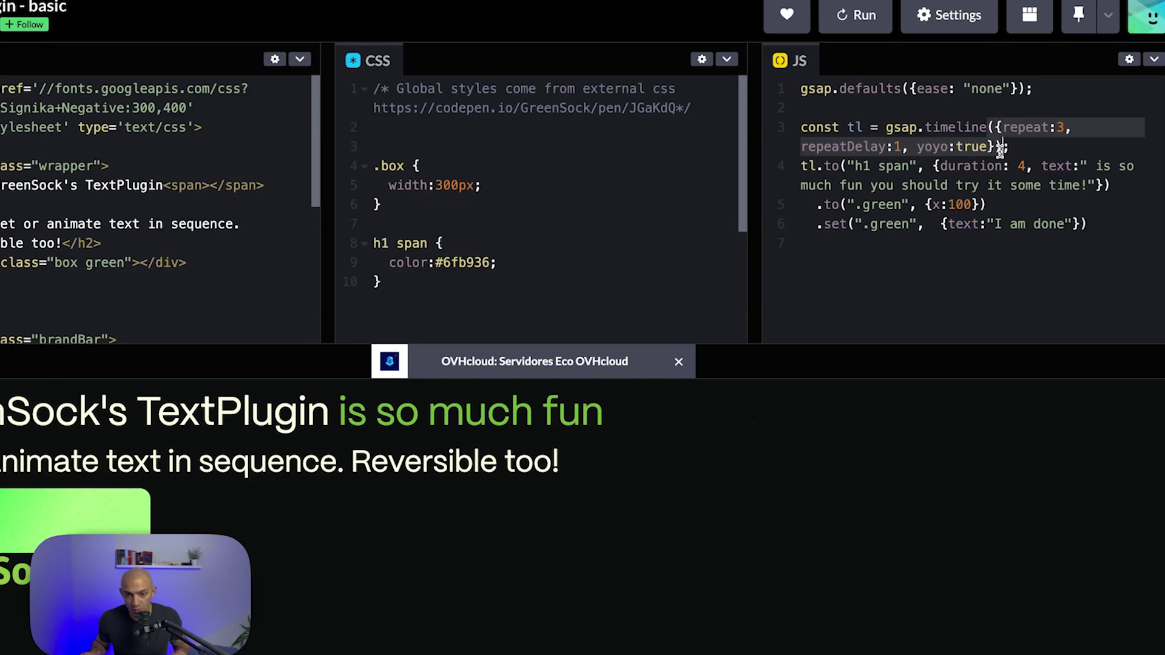
click(1024, 128)
drag(1010, 148, 793, 130)
key(ctrl+c)
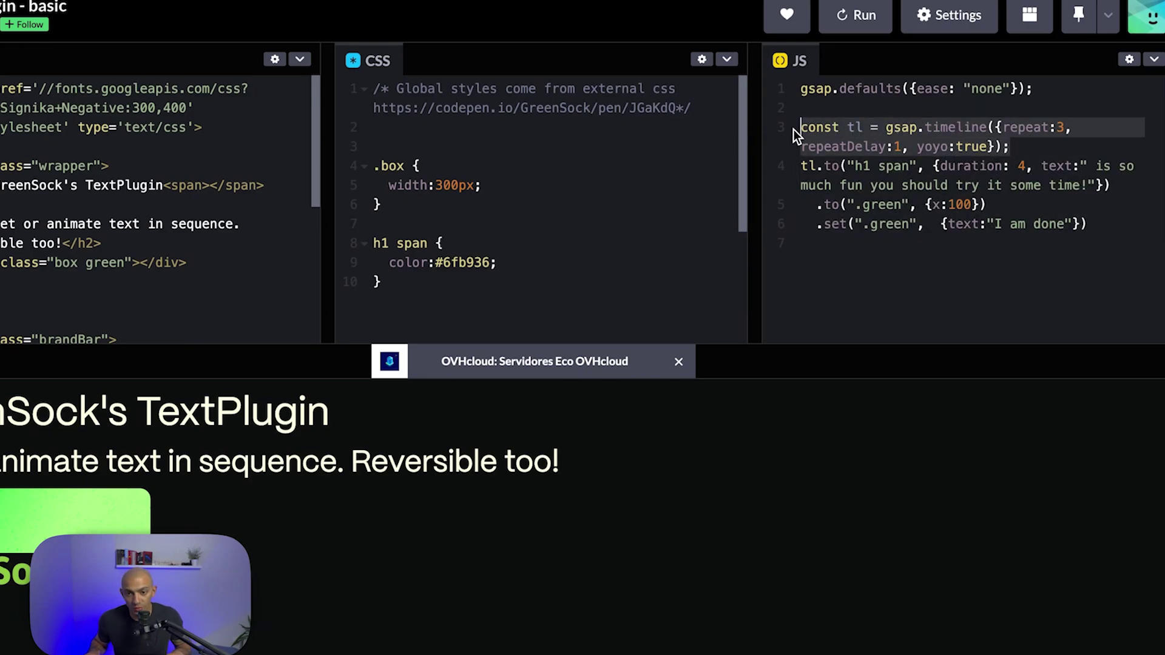
key(ctrl+Tab)
key(ctrl+Tab)
key(ctrl+Tab)
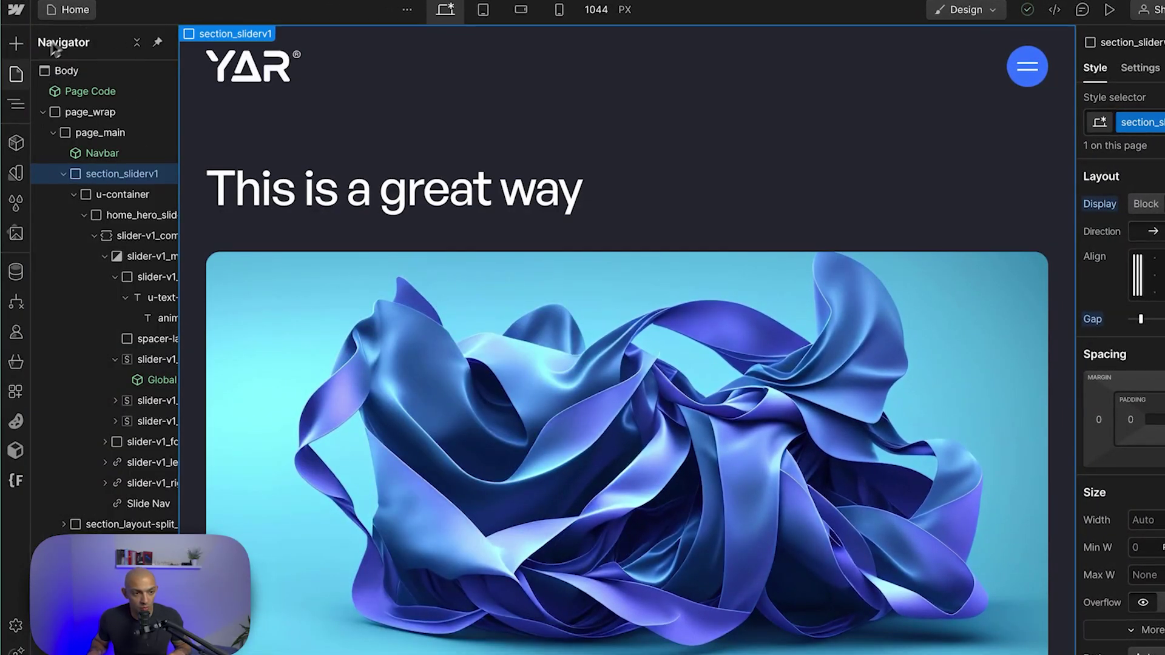
In the Home page custom code, paste the timeline line right after the opening <script> tag
click(15, 74)
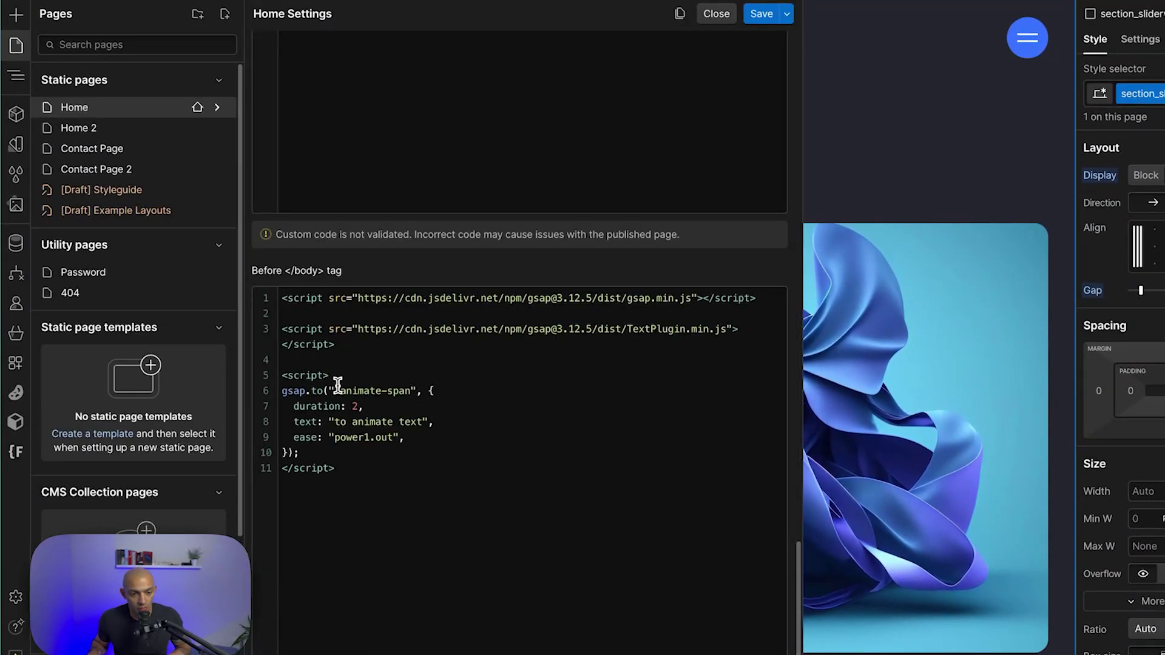
click(339, 378)
key(Return)
key(ctrl+v)
Change gsap.to to tl.to for the .animate-span tween and republish the site
click(322, 407)
key(shift+Home)
key(shift+Left)
key(Right)
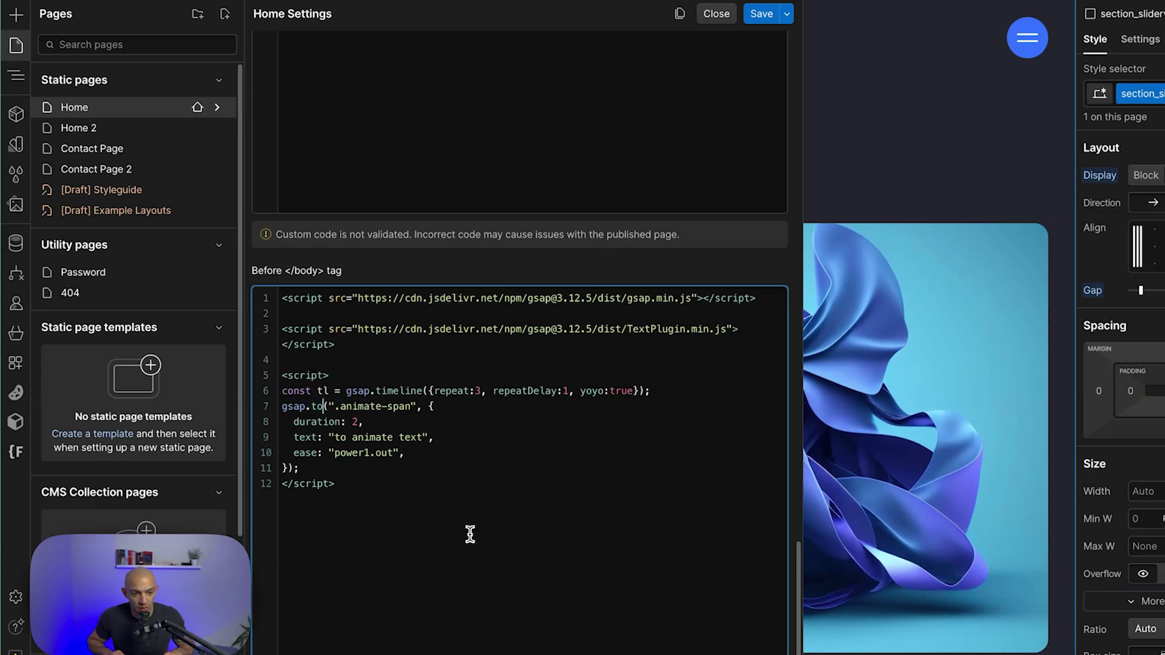
key(Left)
key(BackSpace)
key(BackSpace)
key(BackSpace)
key(BackSpace)
text(tl)
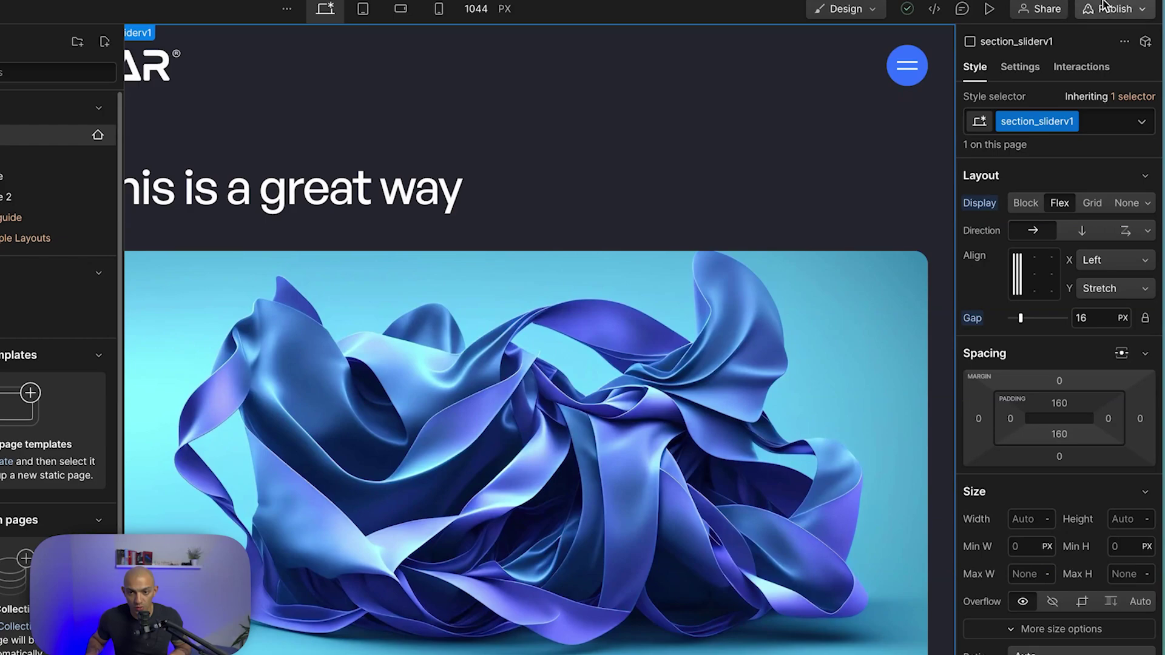
click(1079, 296)
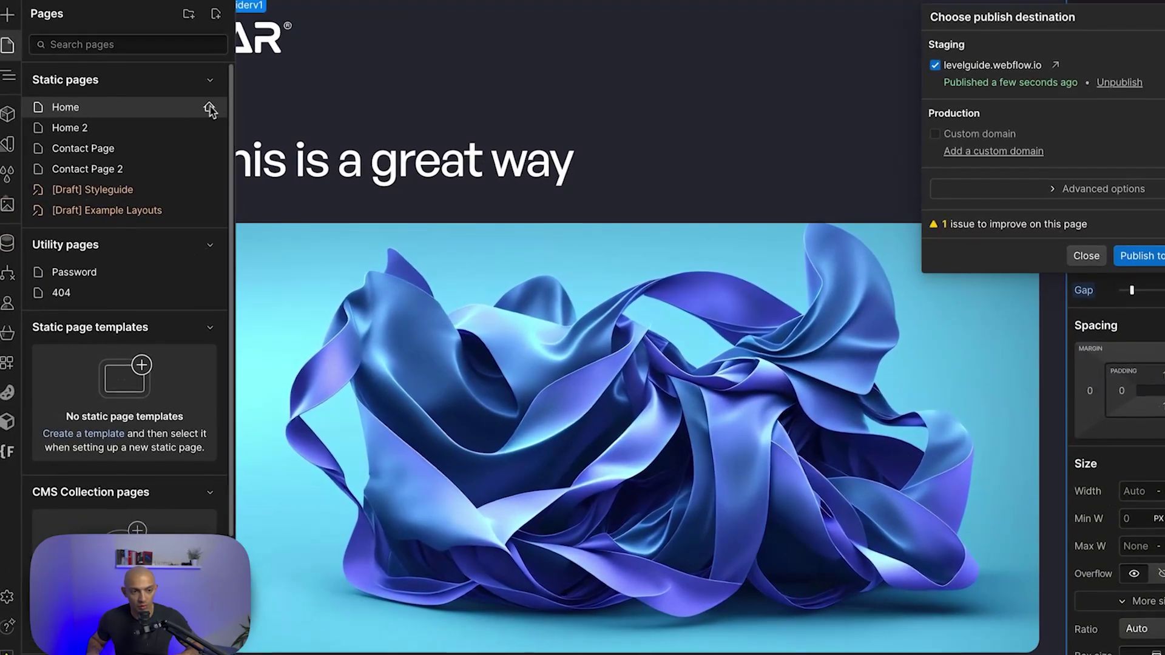
click(210, 109)
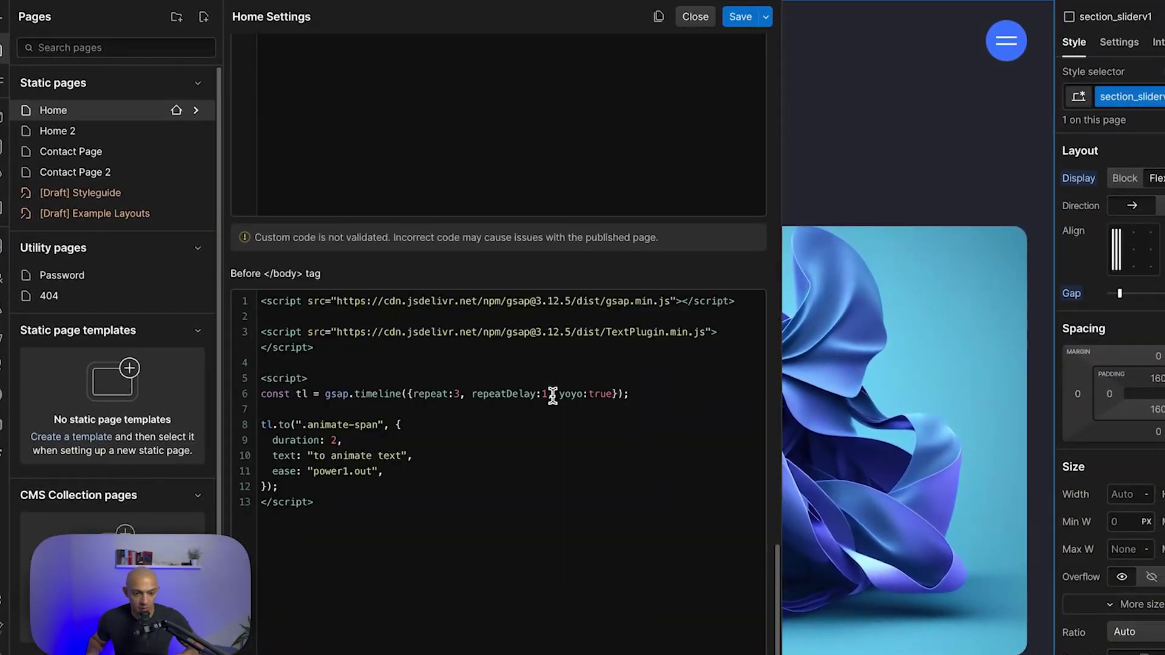
click(619, 394)
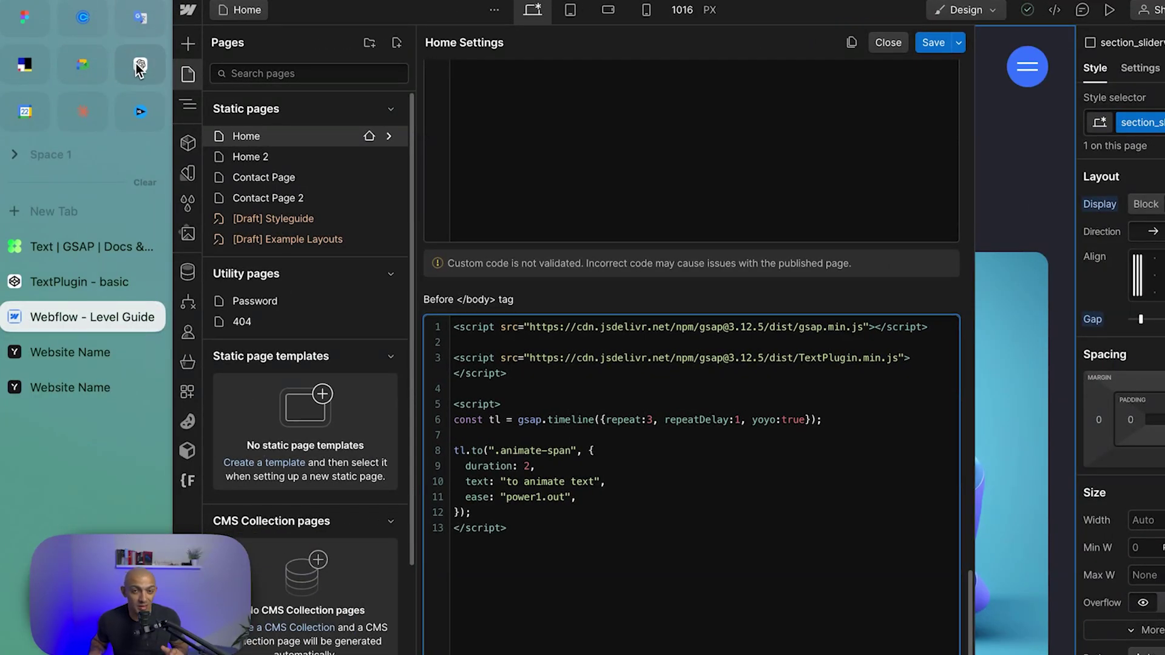
click(137, 64)
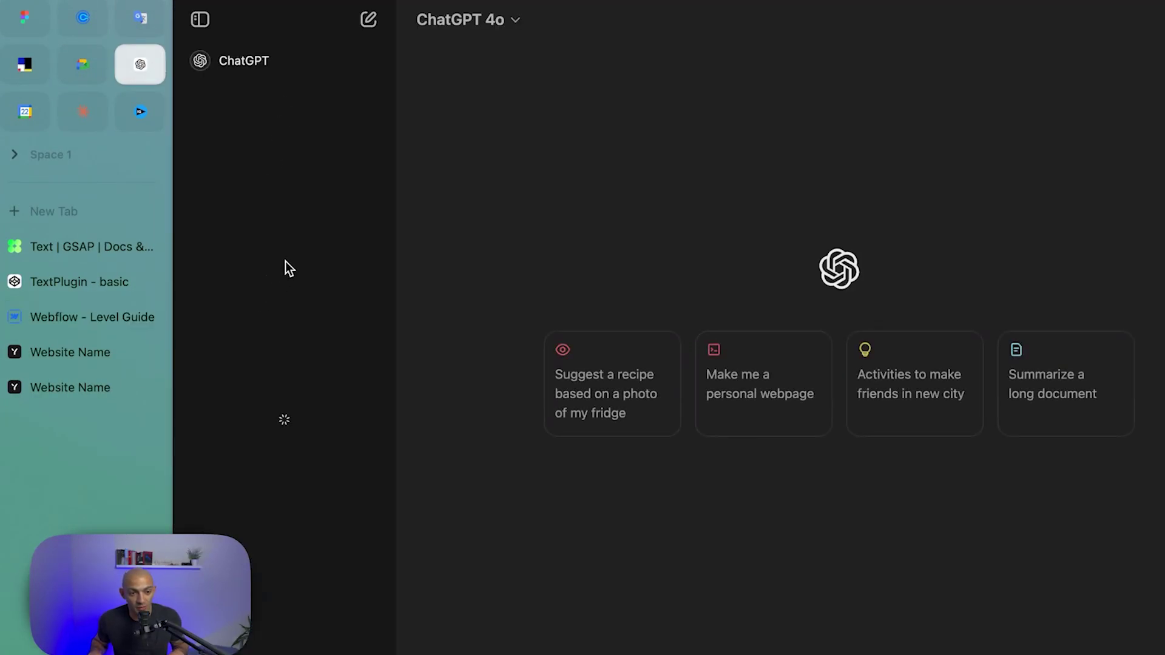
click(237, 281)
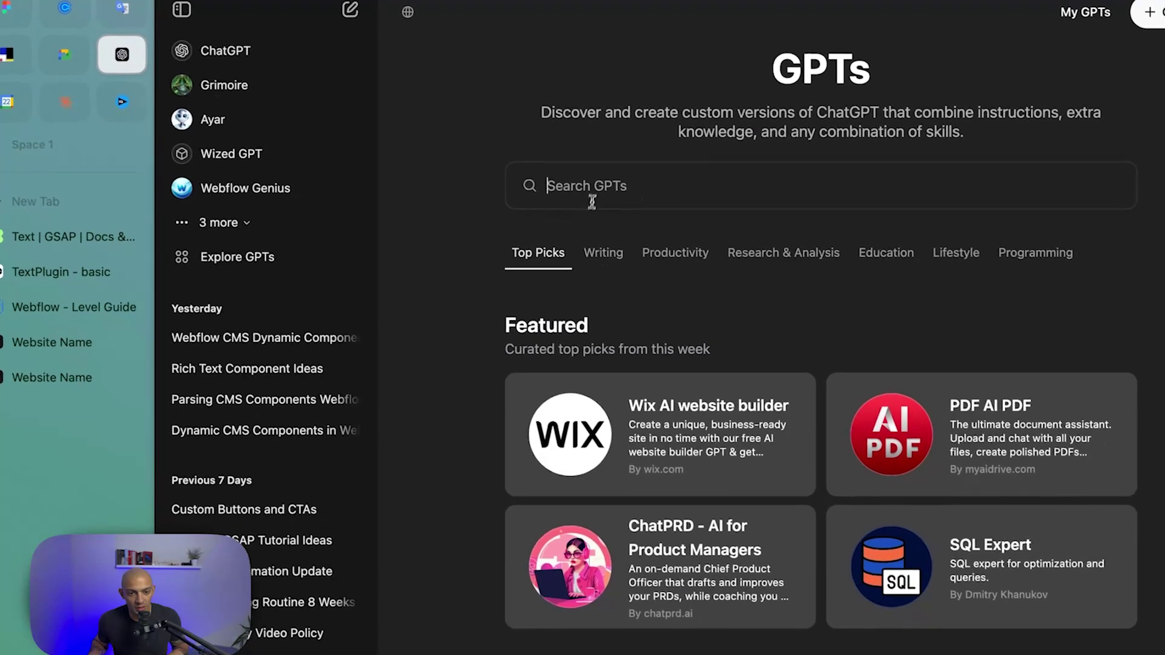
click(617, 190)
text(gsap)
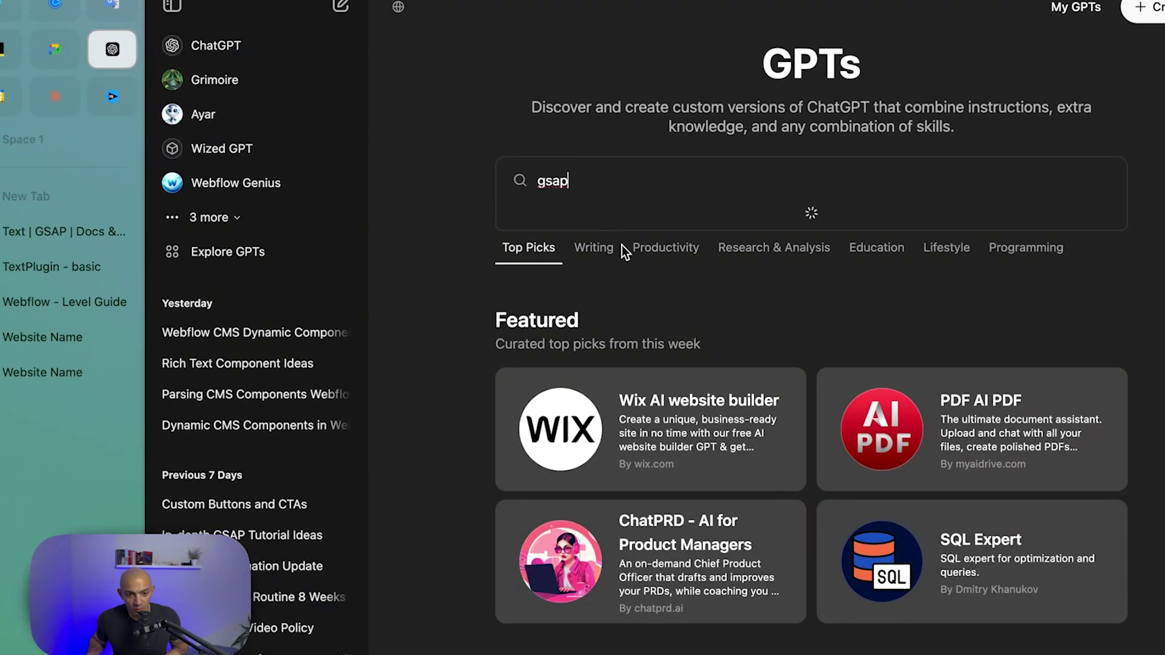
click(21, 309)
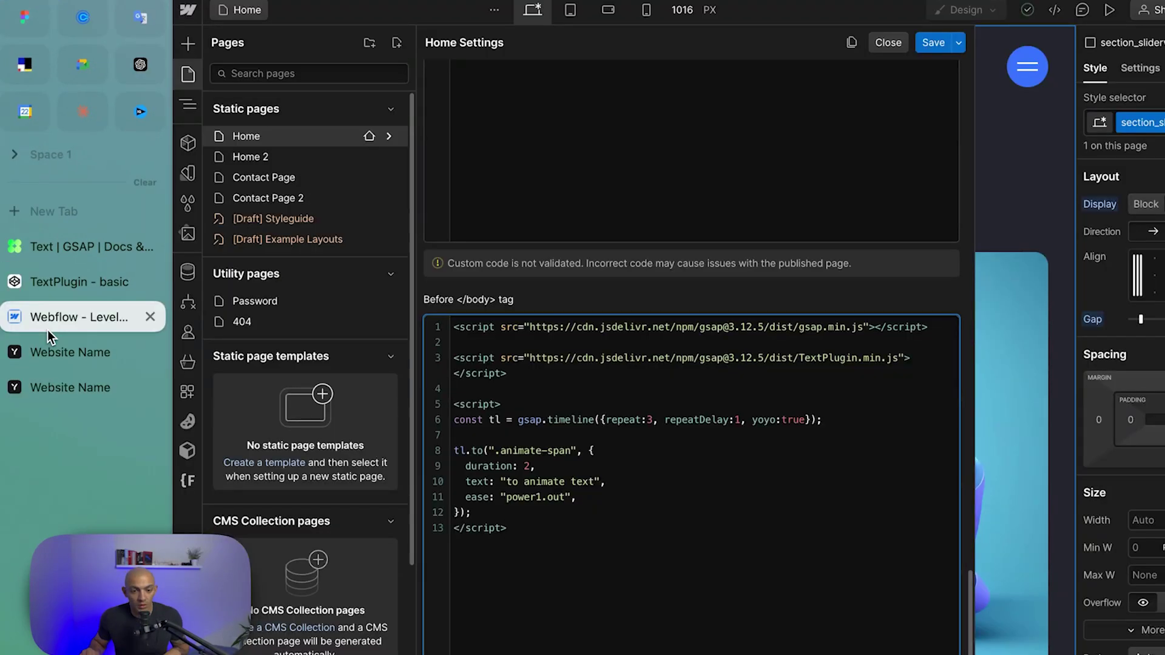